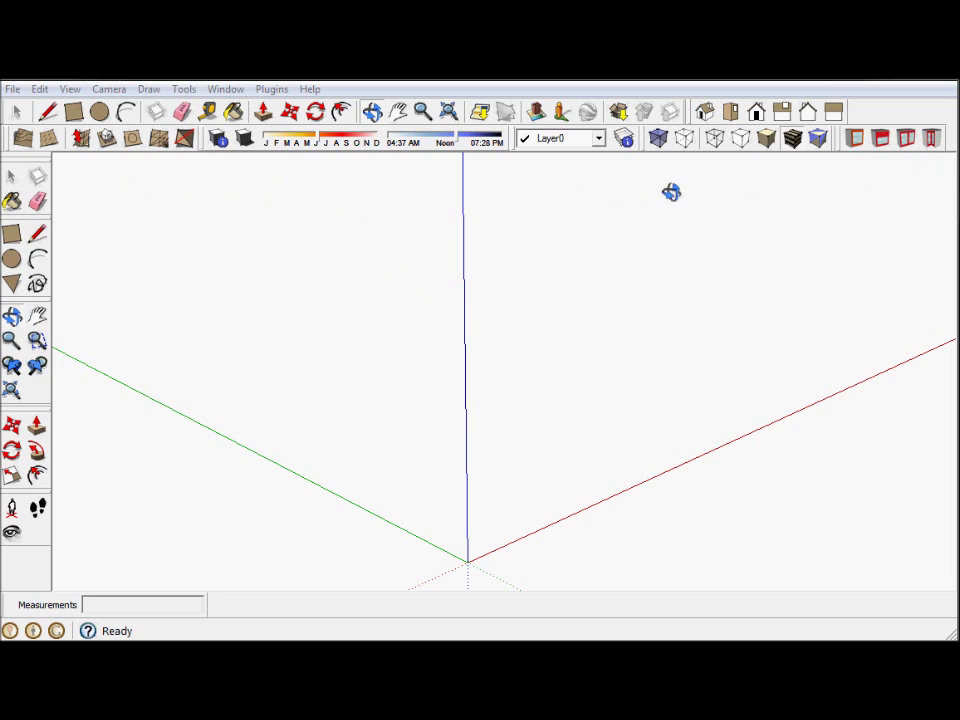
- Check the Cabinet Tools toolbar is shown and start a corner cabinet with default dimensions
{"action": "left_click", "coordinate": [69, 90]}
{"action": "mouse_move", "coordinate": [102, 108]}
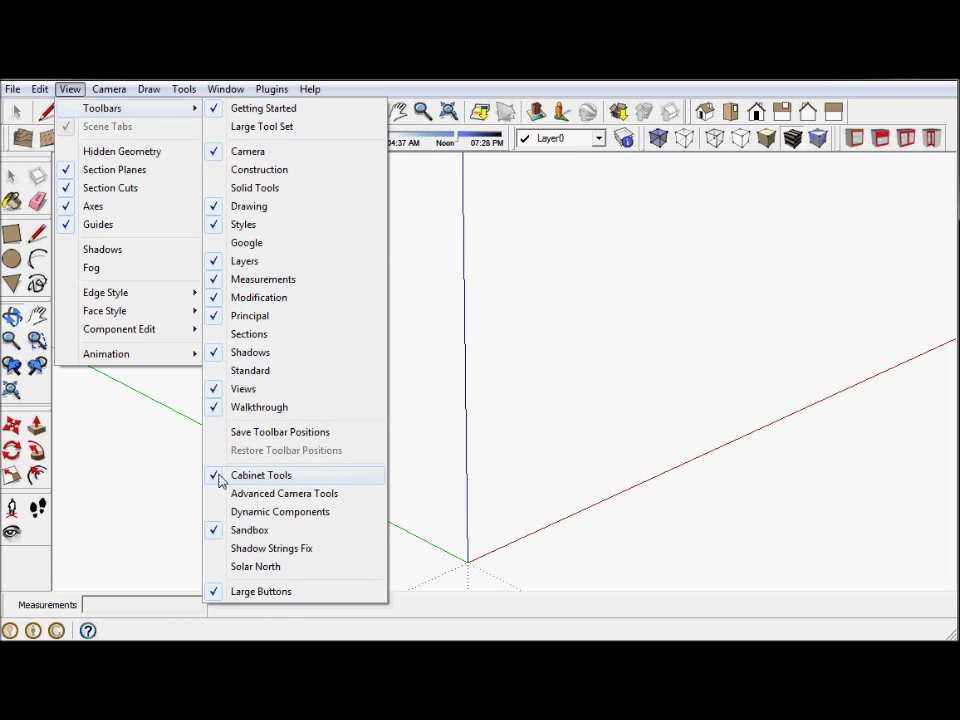
{"action": "left_click", "coordinate": [866, 165]}
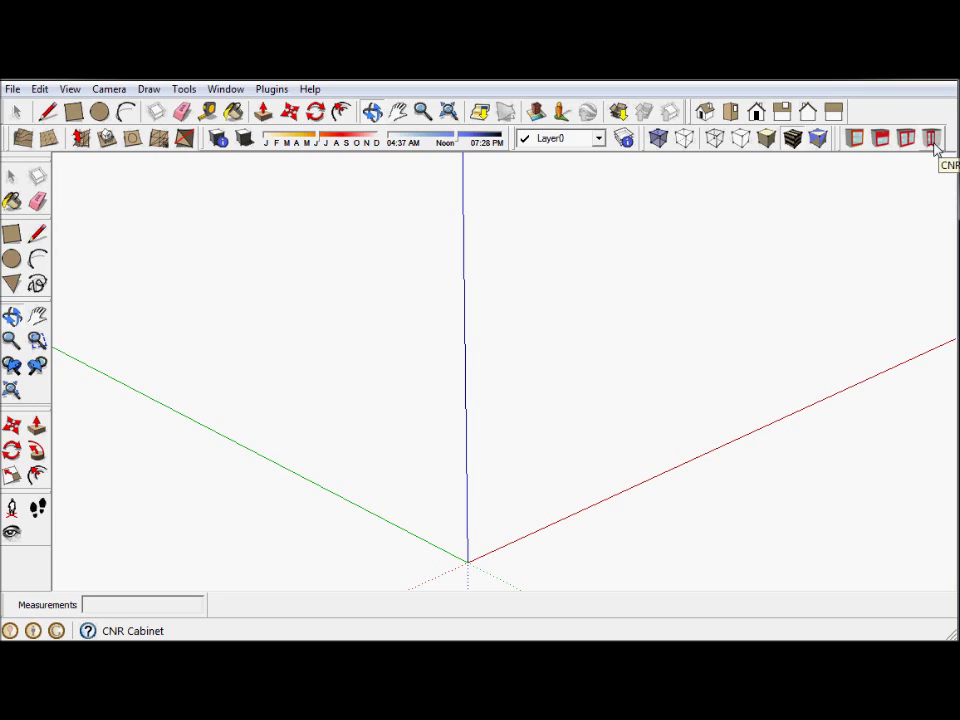
{"action": "left_click", "coordinate": [934, 144]}
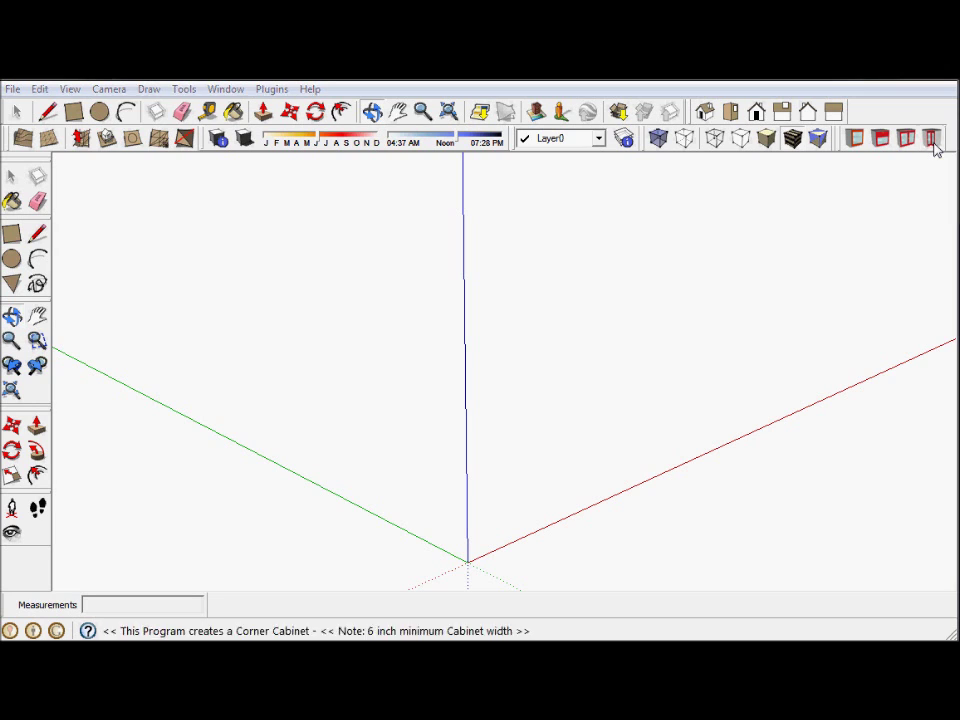
{"action": "left_click", "coordinate": [437, 414]}
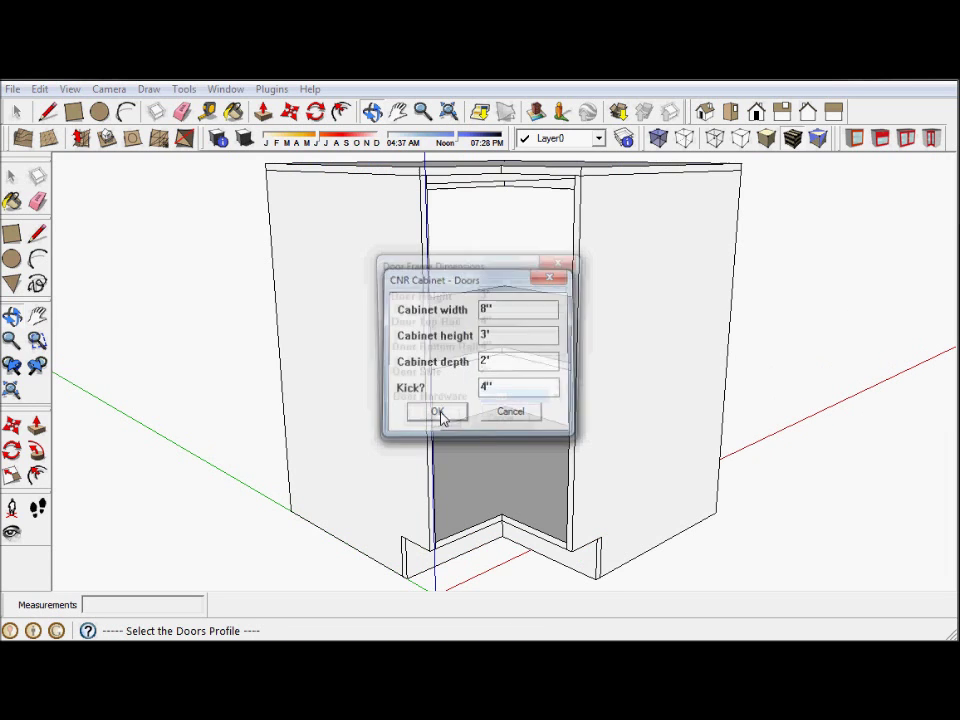
- Give the corner cabinet pull door handles and a countertop, then delete it
{"action": "left_click", "coordinate": [562, 402]}
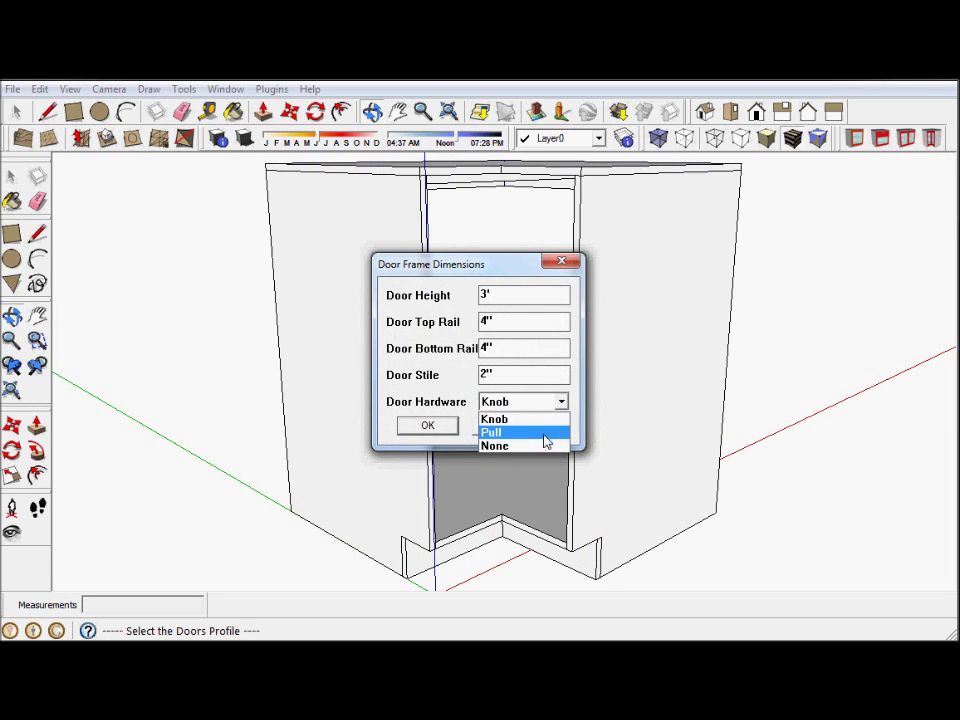
{"action": "left_click", "coordinate": [545, 438]}
{"action": "left_click", "coordinate": [427, 425]}
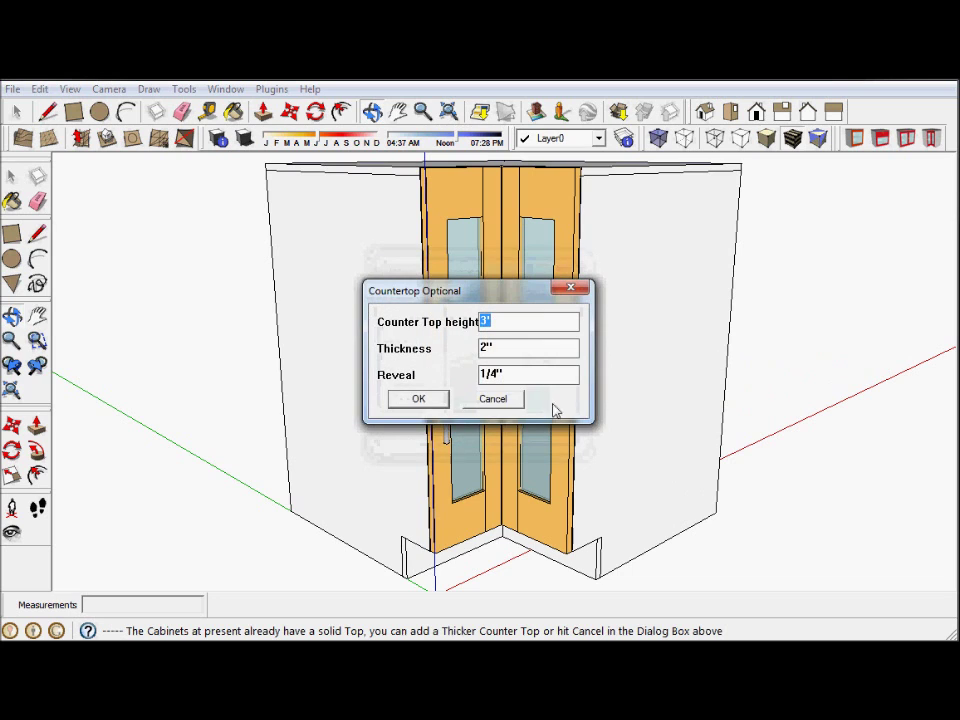
{"action": "left_click", "coordinate": [431, 405]}
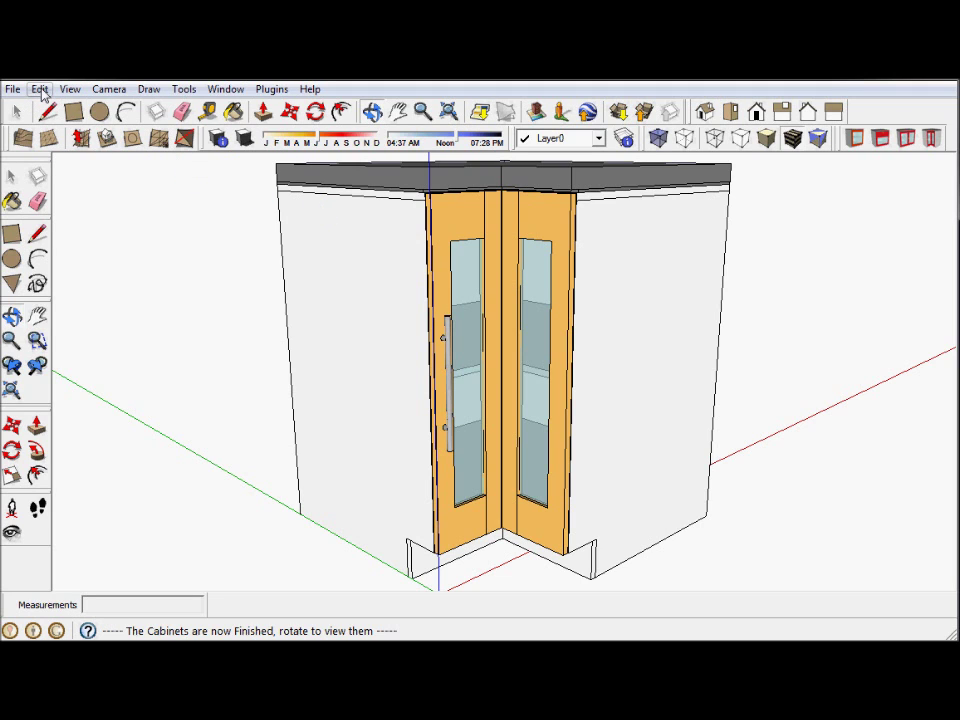
{"action": "key", "text": "Delete"}
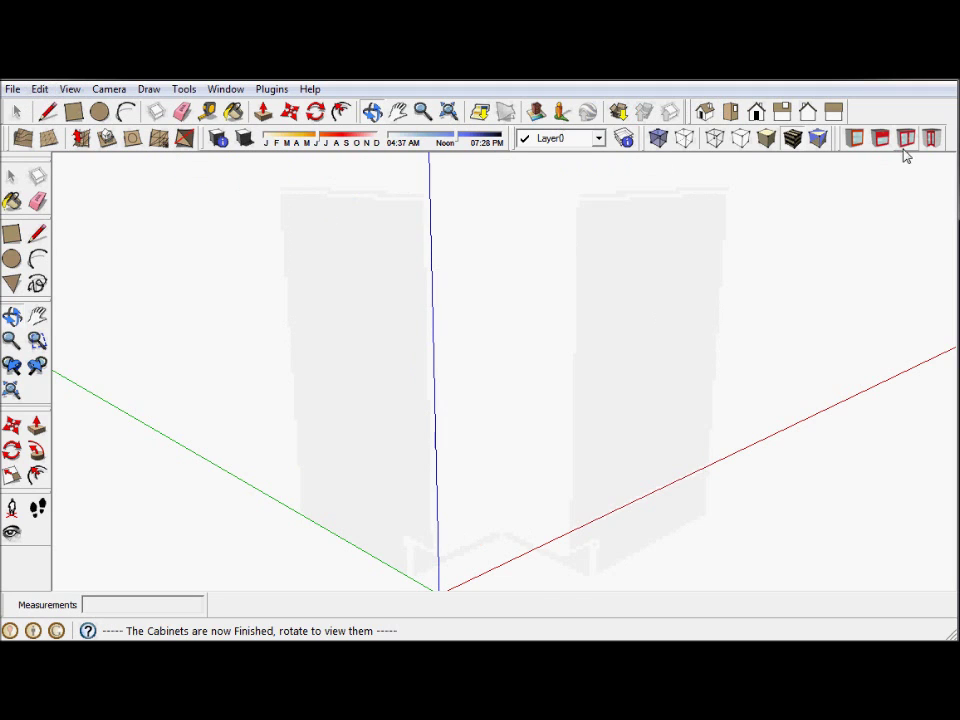
- Build a 2' 6" double cabinet with glass doors, knob handles and a countertop
{"action": "left_click", "coordinate": [907, 143]}
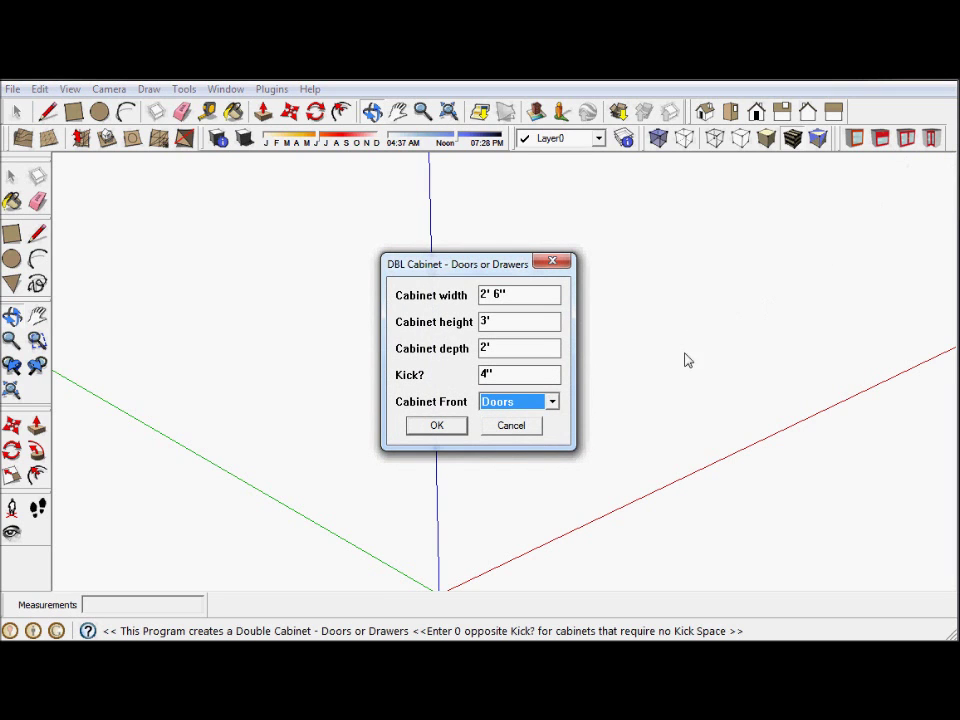
{"action": "left_click", "coordinate": [552, 402]}
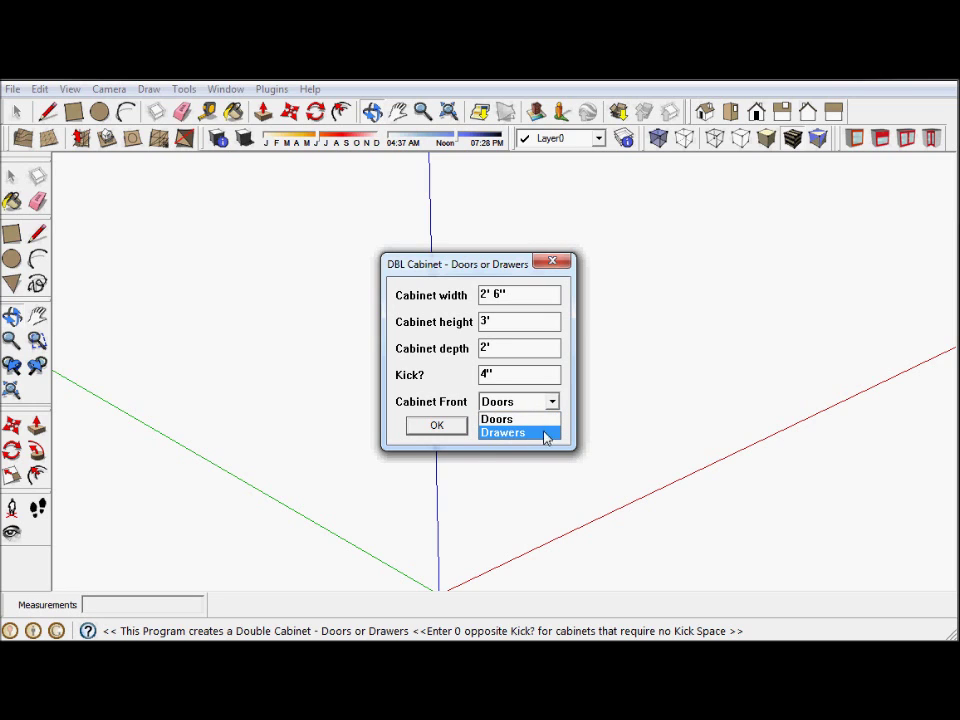
{"action": "left_click", "coordinate": [438, 430]}
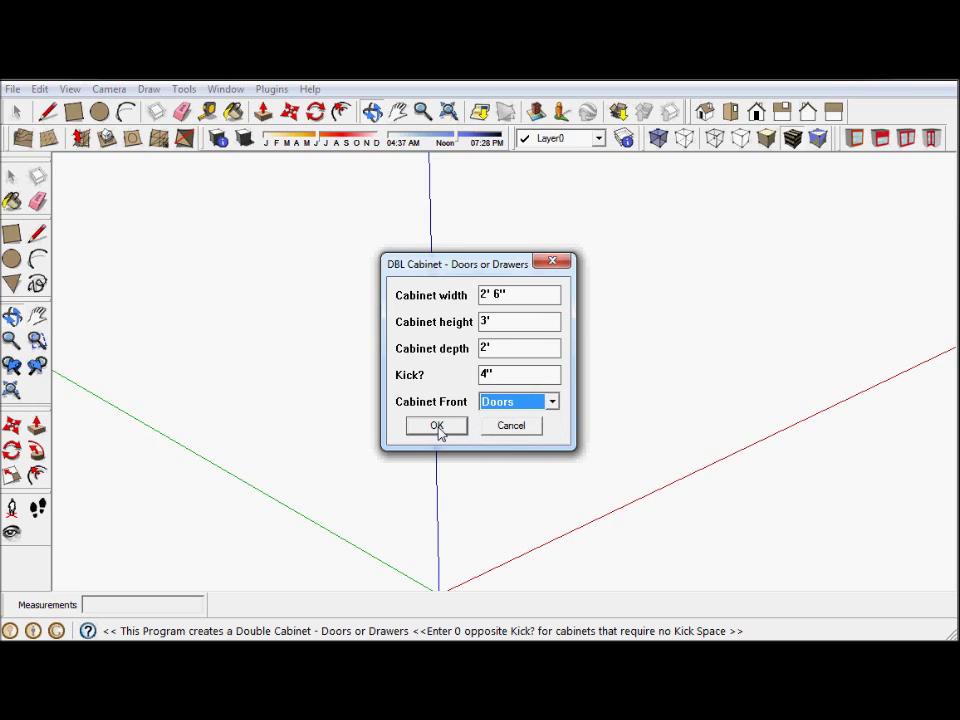
{"action": "left_click", "coordinate": [437, 427]}
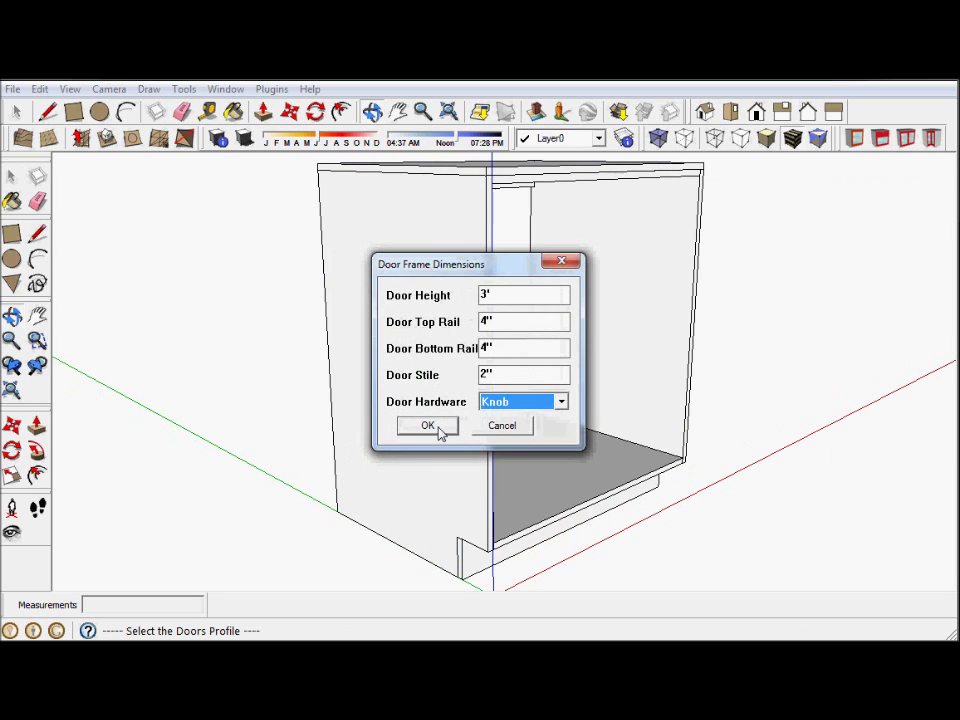
{"action": "left_click", "coordinate": [428, 425]}
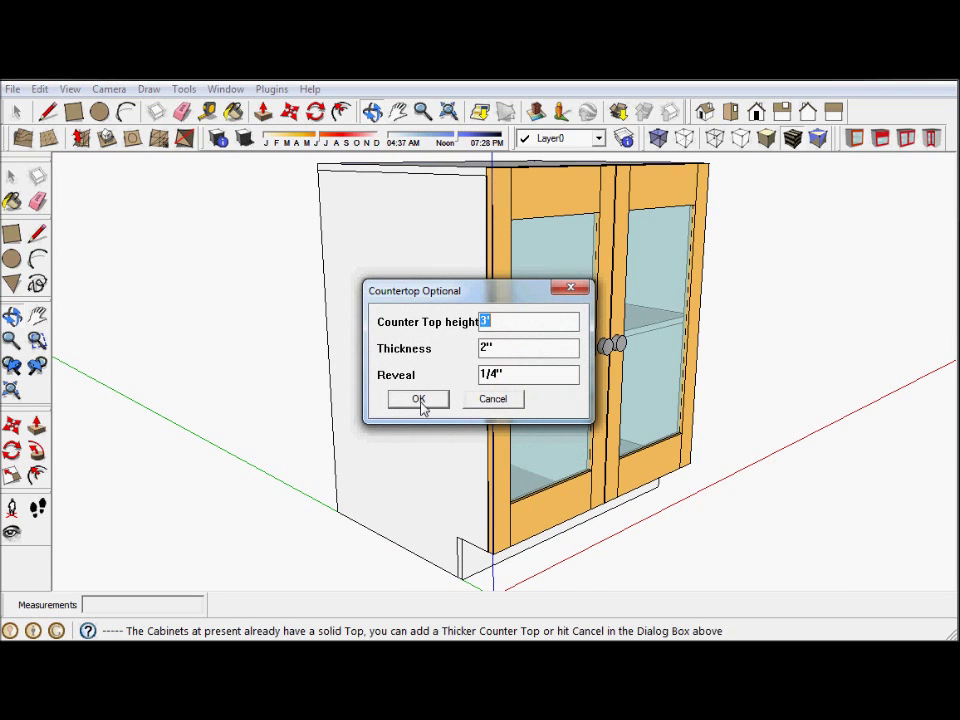
{"action": "left_click", "coordinate": [419, 400]}
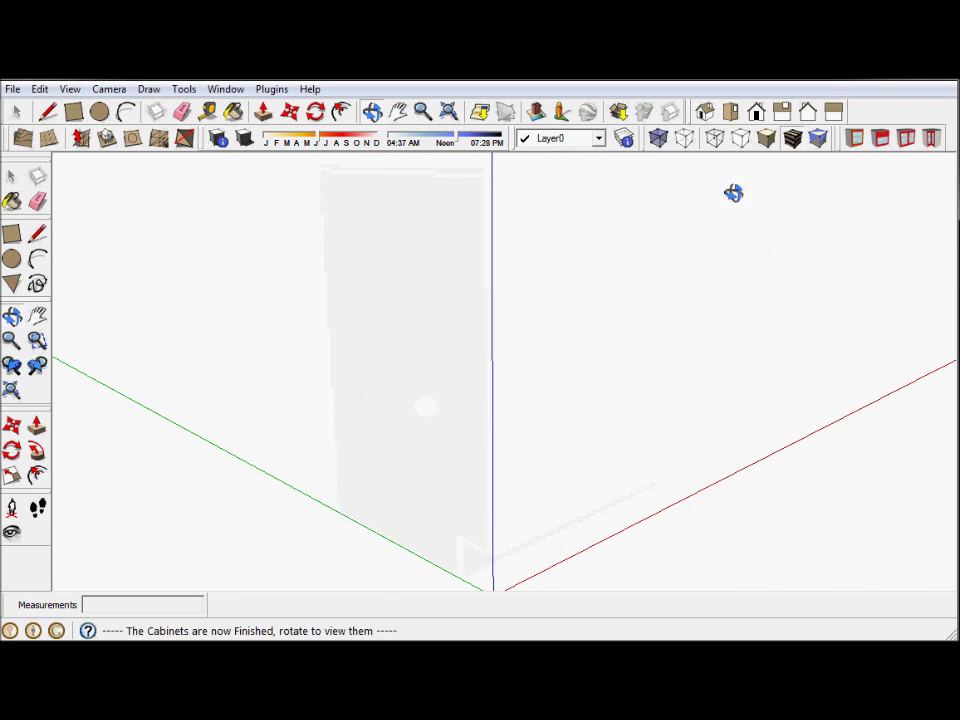
- Start a single door-and-drawer cabinet with a left-opening door at default dimensions
{"action": "left_click", "coordinate": [880, 139]}
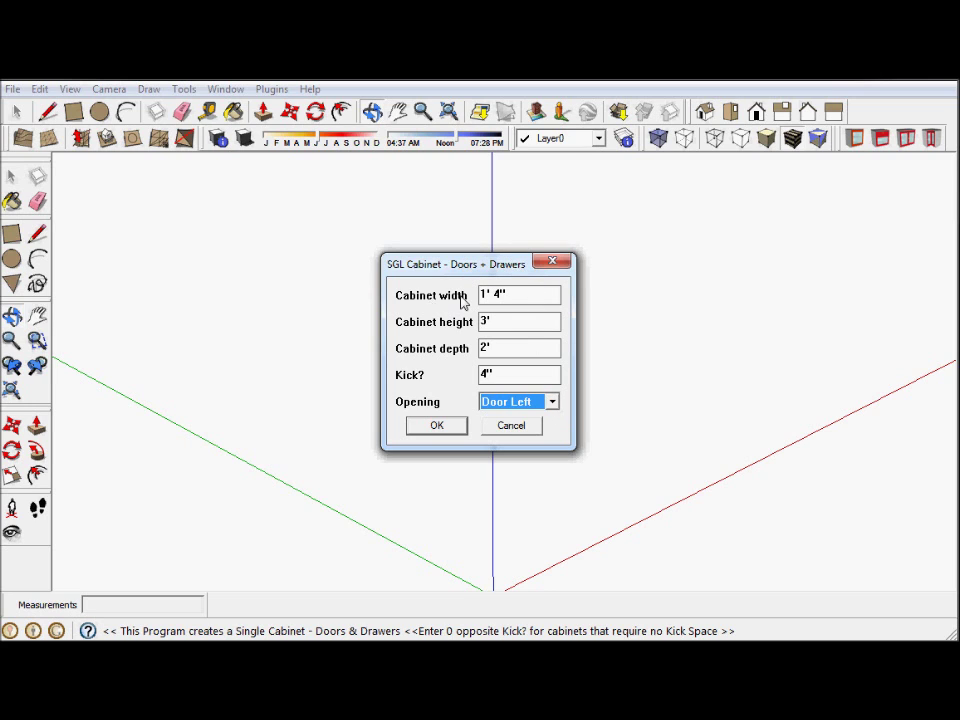
{"action": "left_click", "coordinate": [553, 402]}
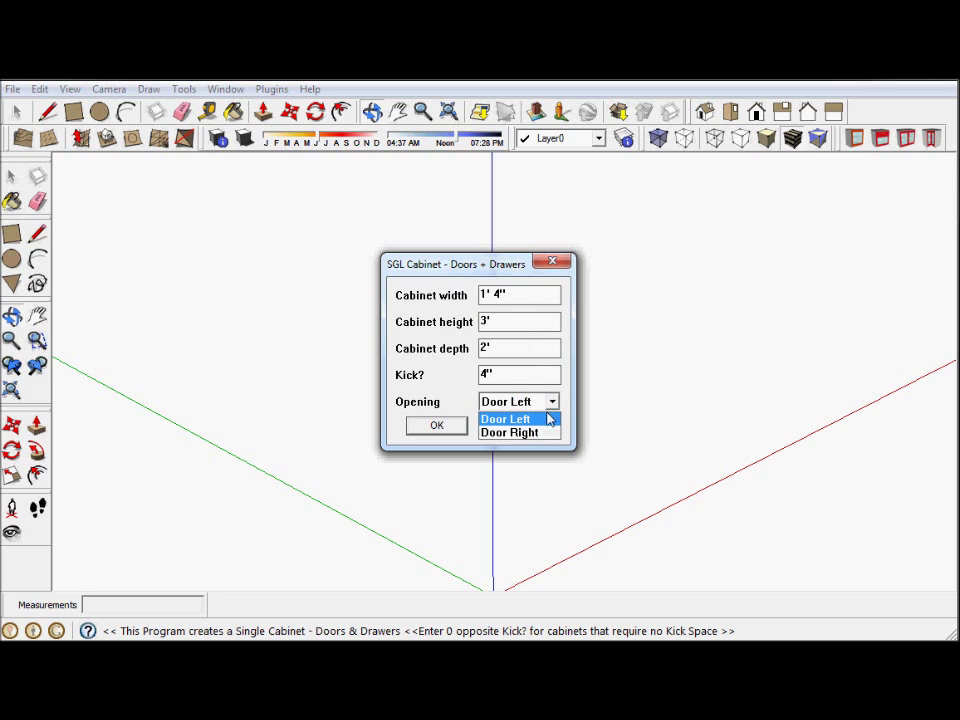
{"action": "left_click", "coordinate": [440, 426]}
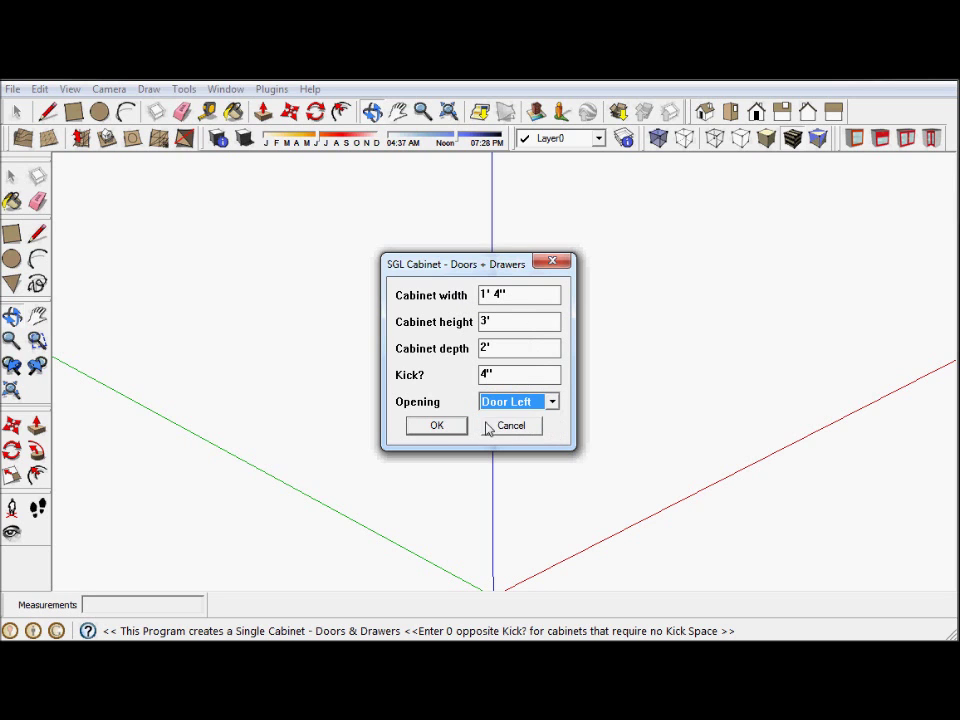
{"action": "left_click", "coordinate": [437, 426]}
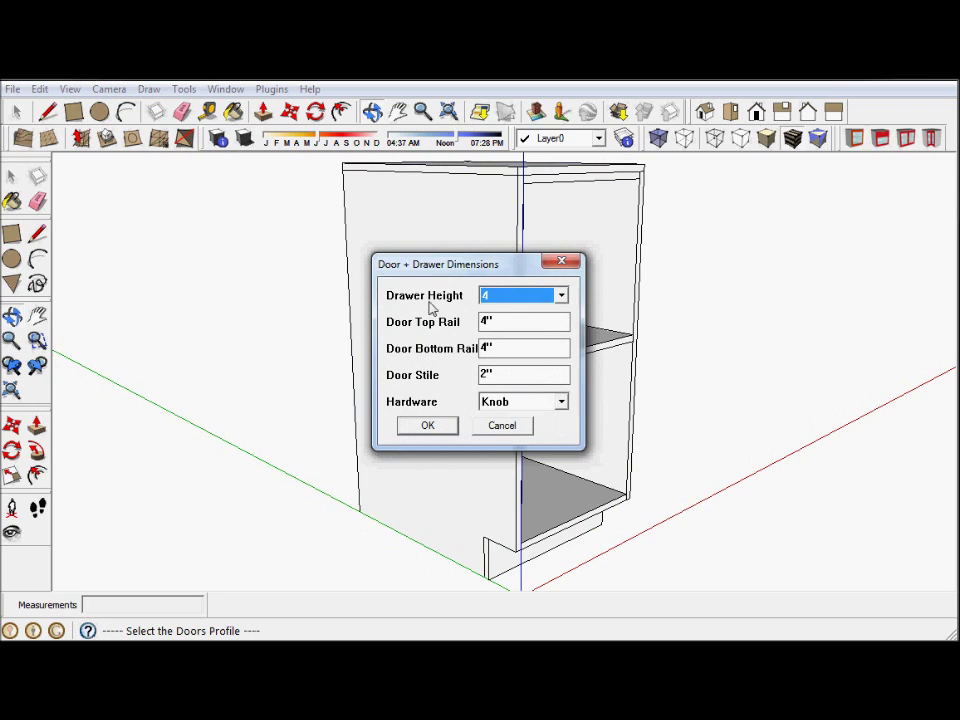
- Set the drawer height to 8, add a countertop, and begin a single-door cabinet
{"action": "left_click", "coordinate": [561, 296]}
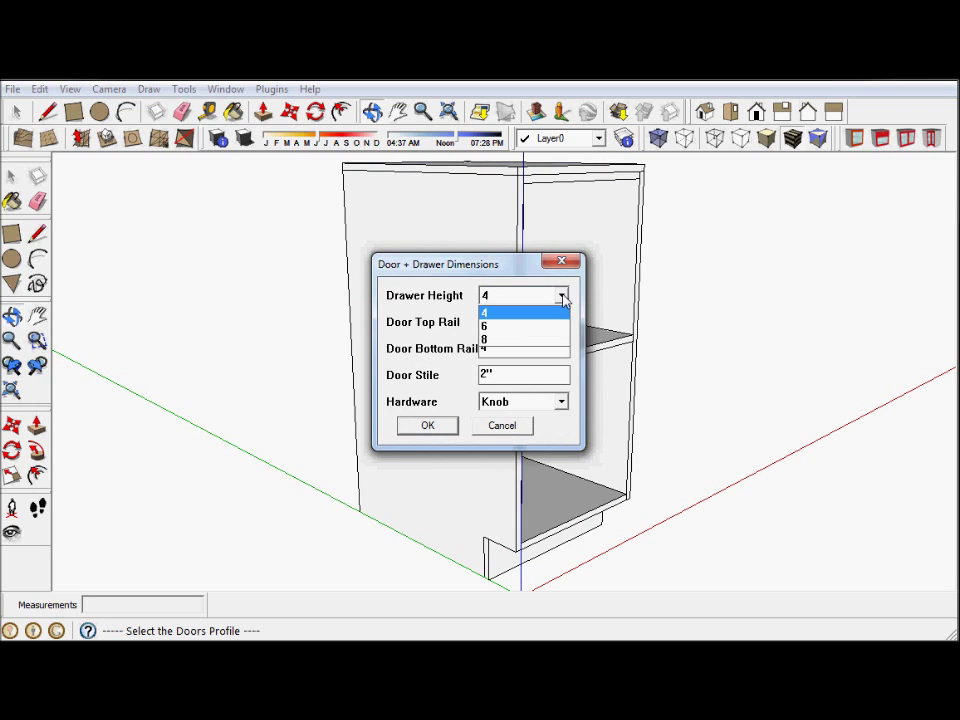
{"action": "left_click", "coordinate": [540, 339]}
{"action": "left_click", "coordinate": [430, 425]}
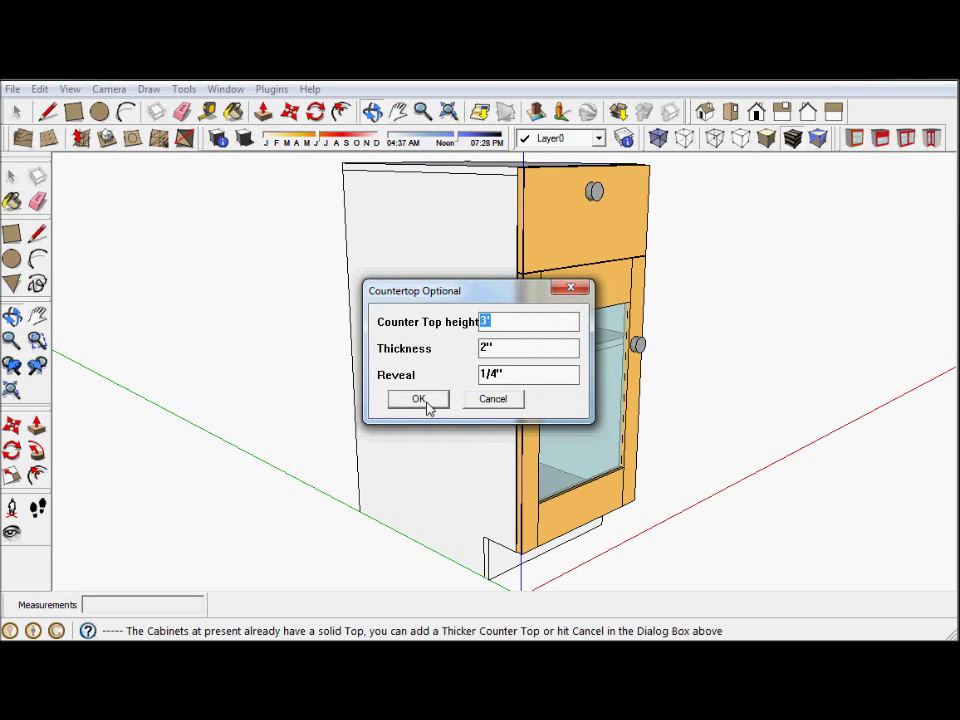
{"action": "left_click", "coordinate": [419, 399]}
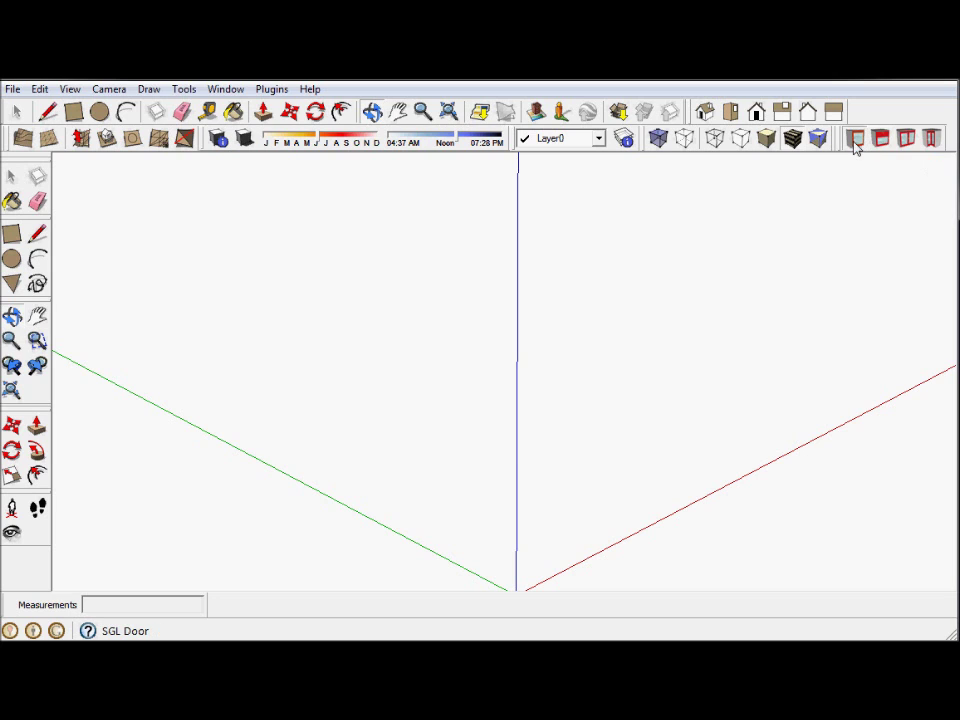
{"action": "left_click", "coordinate": [855, 141]}
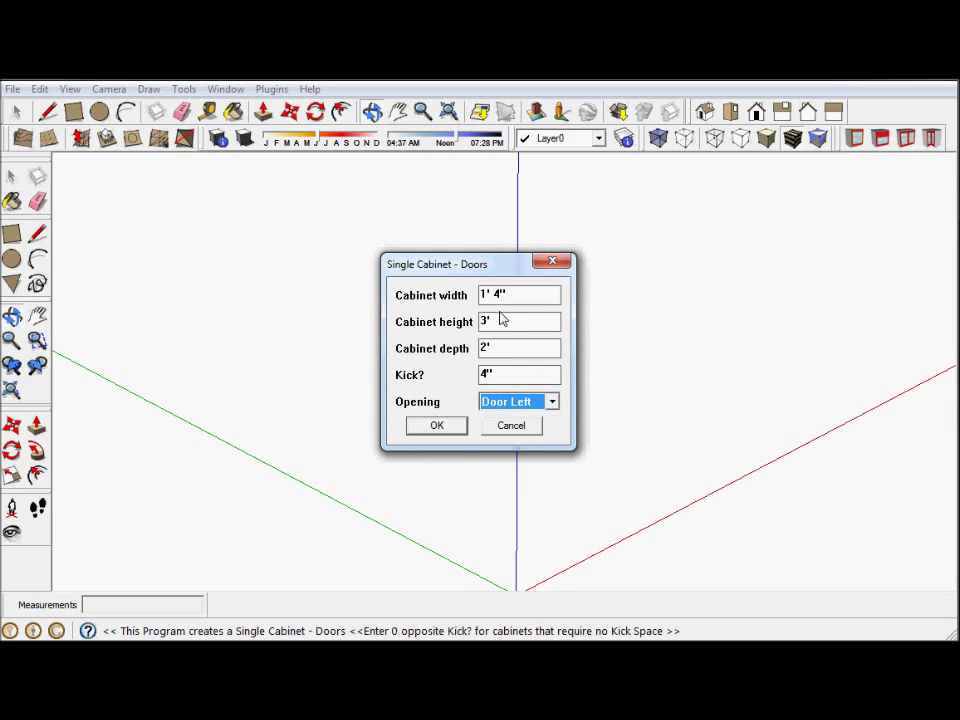
- Accept the 1' 4" single-door cabinet's dimensions and door settings, adding the default countertop
{"action": "left_click", "coordinate": [435, 427]}
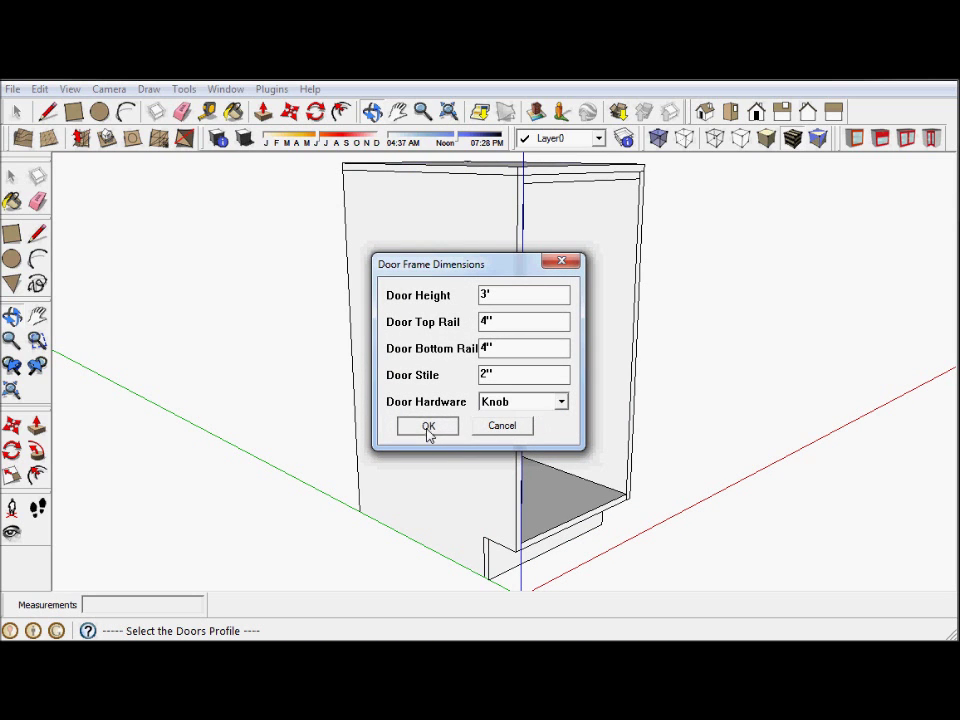
{"action": "left_click", "coordinate": [428, 427]}
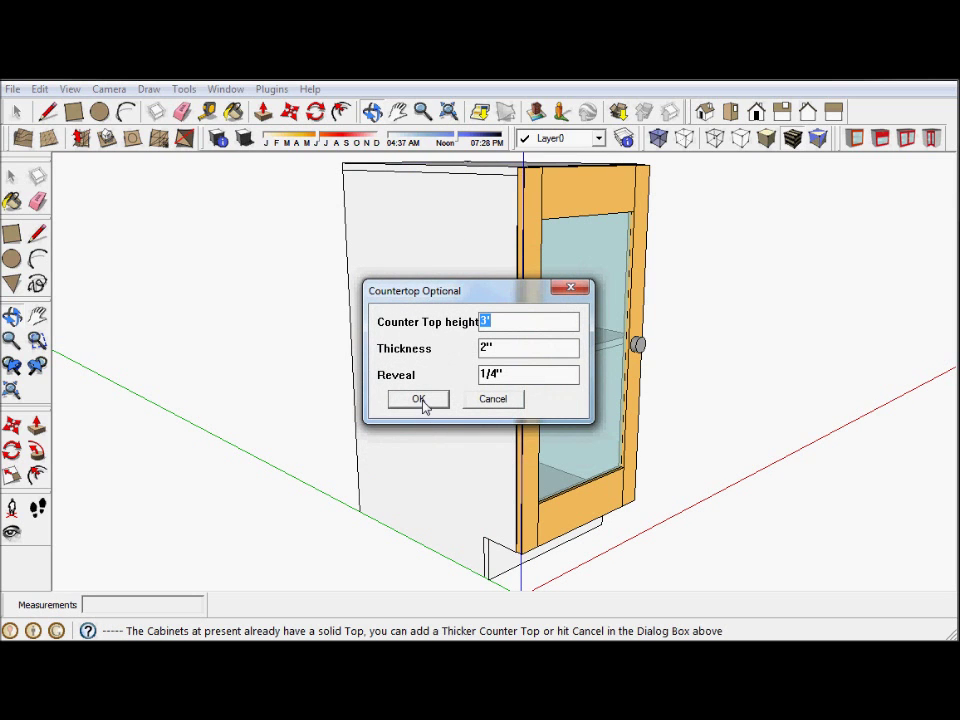
{"action": "left_click", "coordinate": [421, 401]}
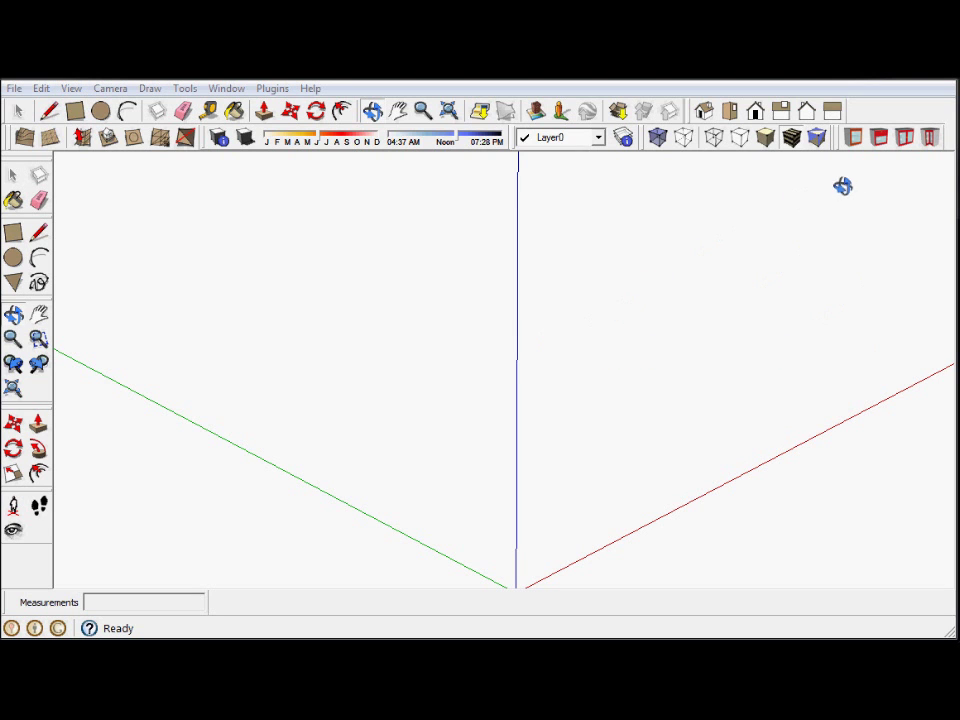
- Start a 2' 6" double cabinet with a Drawers front at default dimensions
{"action": "left_click", "coordinate": [905, 138]}
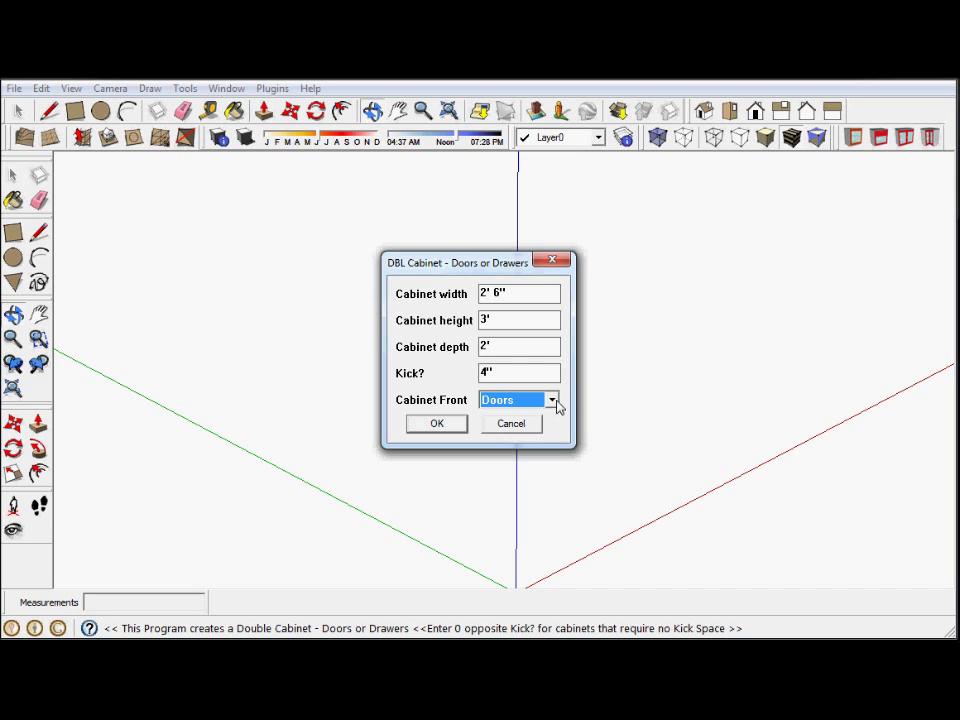
{"action": "left_click", "coordinate": [551, 400]}
{"action": "left_click", "coordinate": [553, 431]}
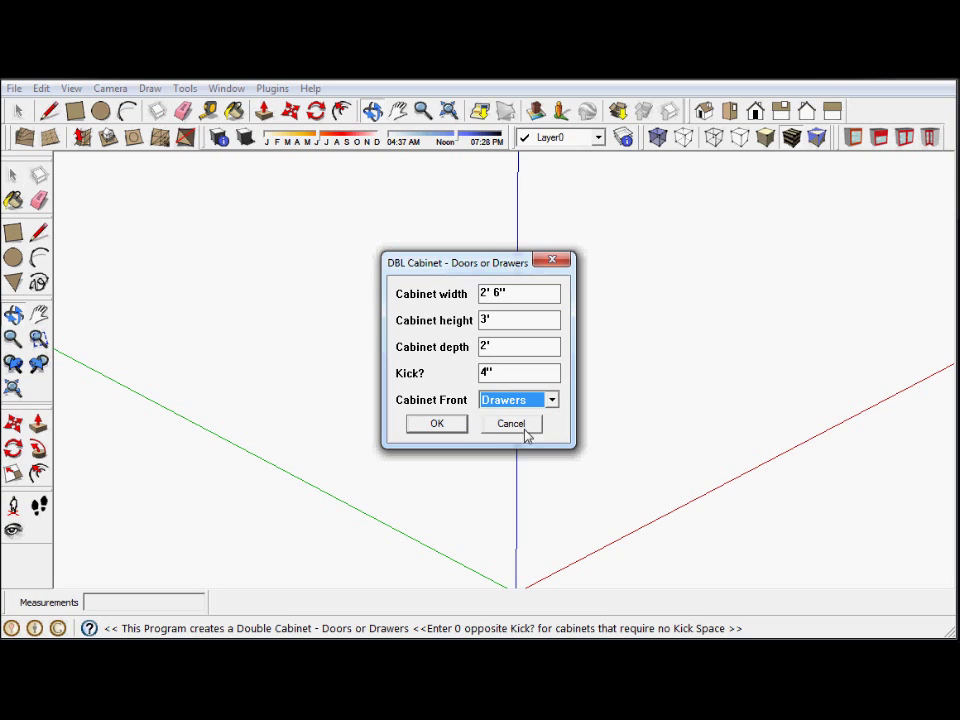
{"action": "left_click", "coordinate": [436, 426]}
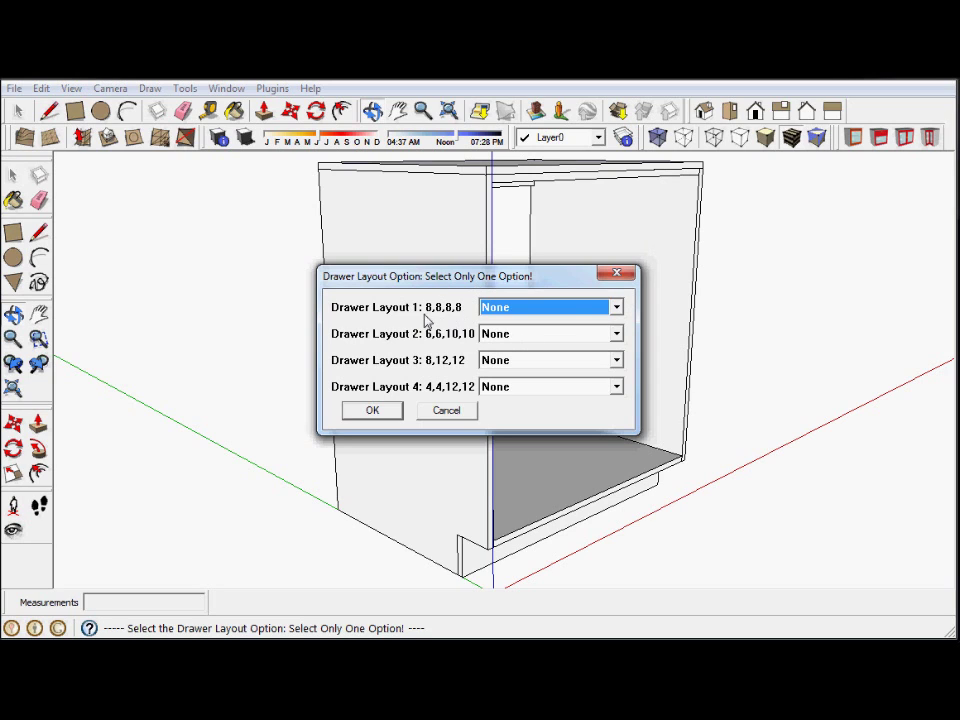
- Give the four equal 8,8,8,8 drawers Pull1 handles and build them
{"action": "left_click", "coordinate": [617, 308]}
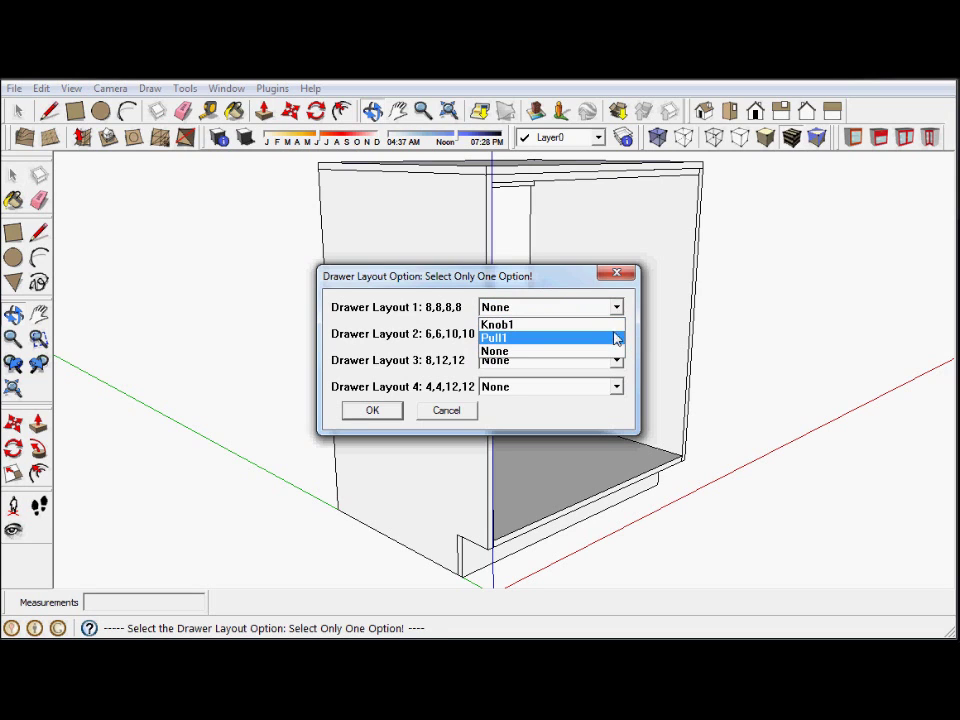
{"action": "left_click", "coordinate": [560, 338]}
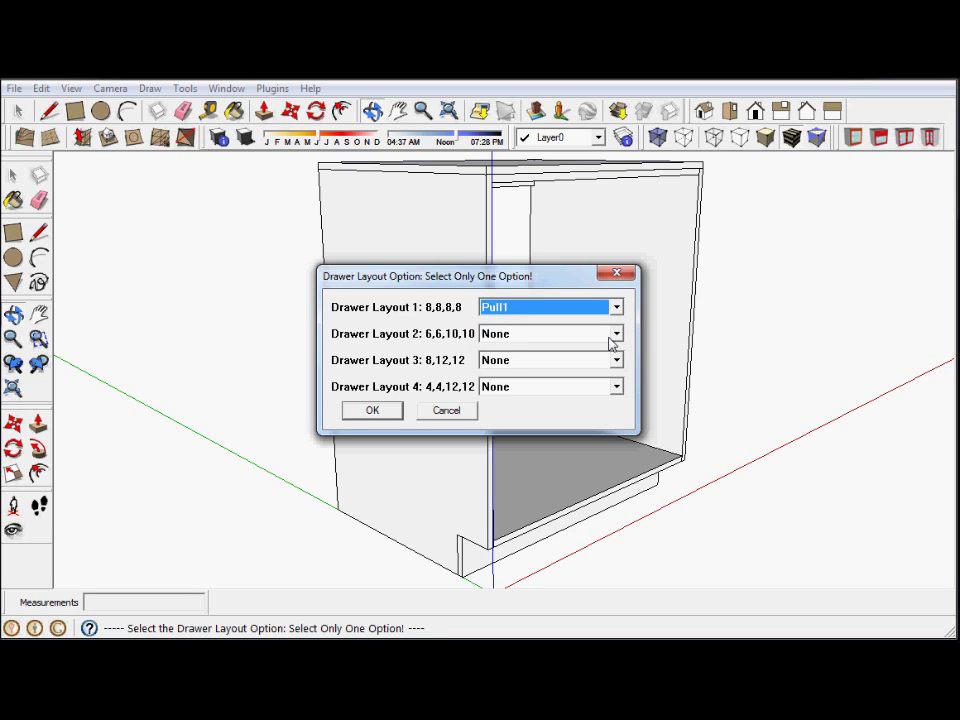
{"action": "left_click", "coordinate": [380, 411]}
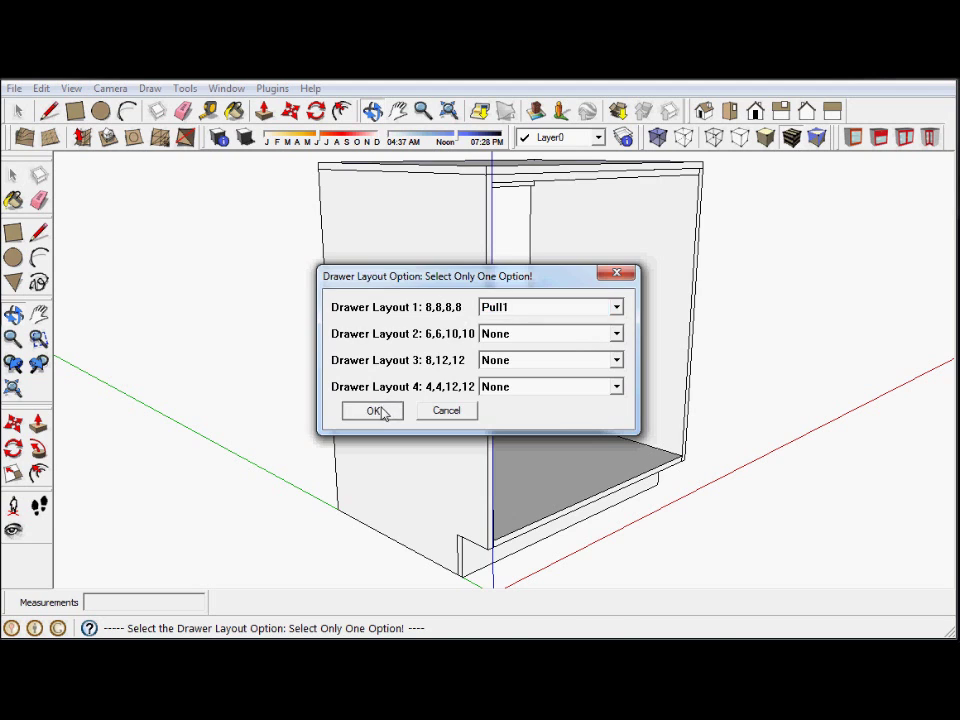
{"action": "left_click", "coordinate": [419, 398]}
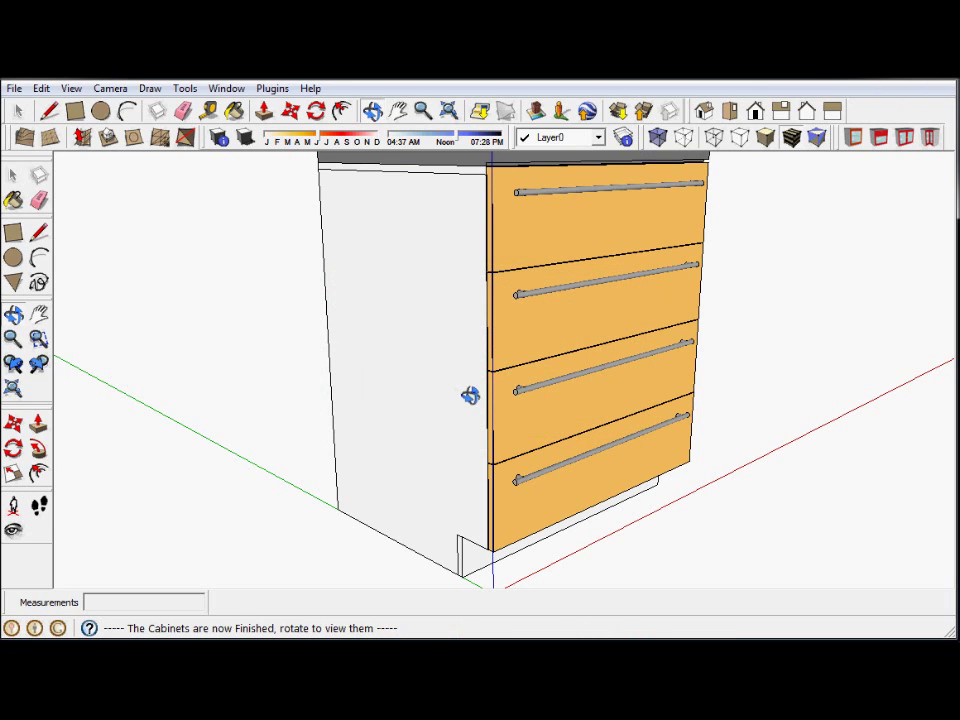
- Orbit around the four-drawer cabinet to inspect its back, then open the materials library
{"action": "mouse_move", "coordinate": [470, 395]}
{"action": "left_mouse_down"}
{"action": "mouse_move", "coordinate": [572, 364]}
{"action": "mouse_move", "coordinate": [690, 364]}
{"action": "left_mouse_up"}
{"action": "mouse_move", "coordinate": [497, 394]}
{"action": "left_mouse_down"}
{"action": "mouse_move", "coordinate": [680, 375]}
{"action": "mouse_move", "coordinate": [591, 392]}
{"action": "mouse_move", "coordinate": [806, 381]}
{"action": "mouse_move", "coordinate": [808, 356]}
{"action": "mouse_move", "coordinate": [748, 420]}
{"action": "mouse_move", "coordinate": [643, 411]}
{"action": "mouse_move", "coordinate": [801, 388]}
{"action": "mouse_move", "coordinate": [690, 377]}
{"action": "mouse_move", "coordinate": [621, 399]}
{"action": "mouse_move", "coordinate": [639, 381]}
{"action": "mouse_move", "coordinate": [881, 405]}
{"action": "mouse_move", "coordinate": [881, 386]}
{"action": "mouse_move", "coordinate": [849, 381]}
{"action": "mouse_move", "coordinate": [701, 409]}
{"action": "mouse_move", "coordinate": [399, 393]}
{"action": "left_mouse_up"}
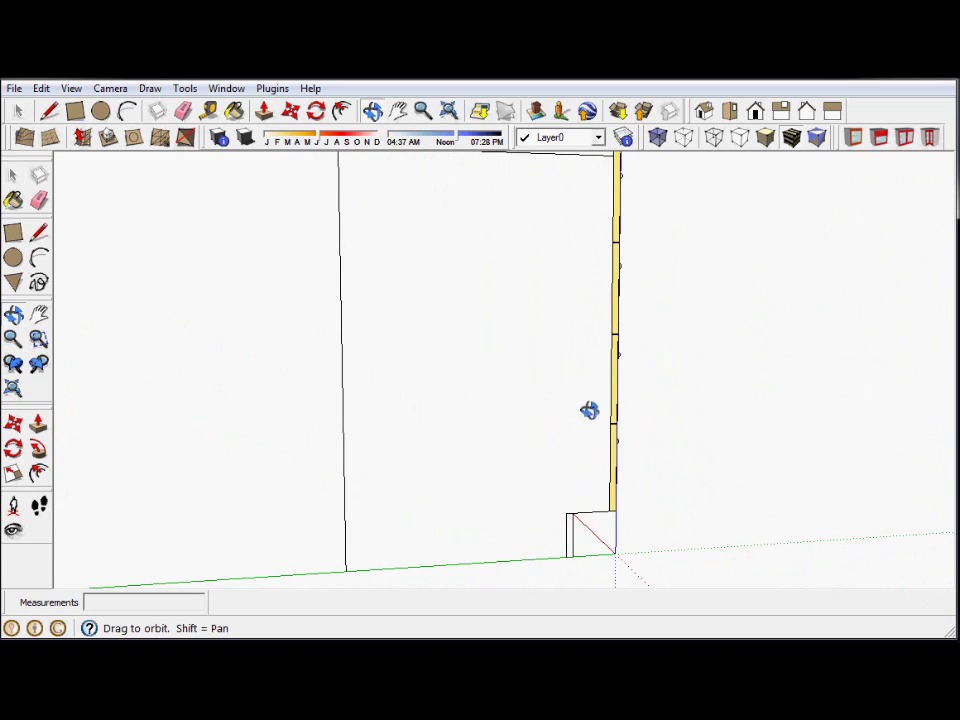
{"action": "mouse_move", "coordinate": [589, 410]}
{"action": "left_mouse_down"}
{"action": "mouse_move", "coordinate": [454, 399]}
{"action": "mouse_move", "coordinate": [476, 413]}
{"action": "mouse_move", "coordinate": [424, 403]}
{"action": "mouse_move", "coordinate": [485, 414]}
{"action": "mouse_move", "coordinate": [476, 405]}
{"action": "left_mouse_up"}
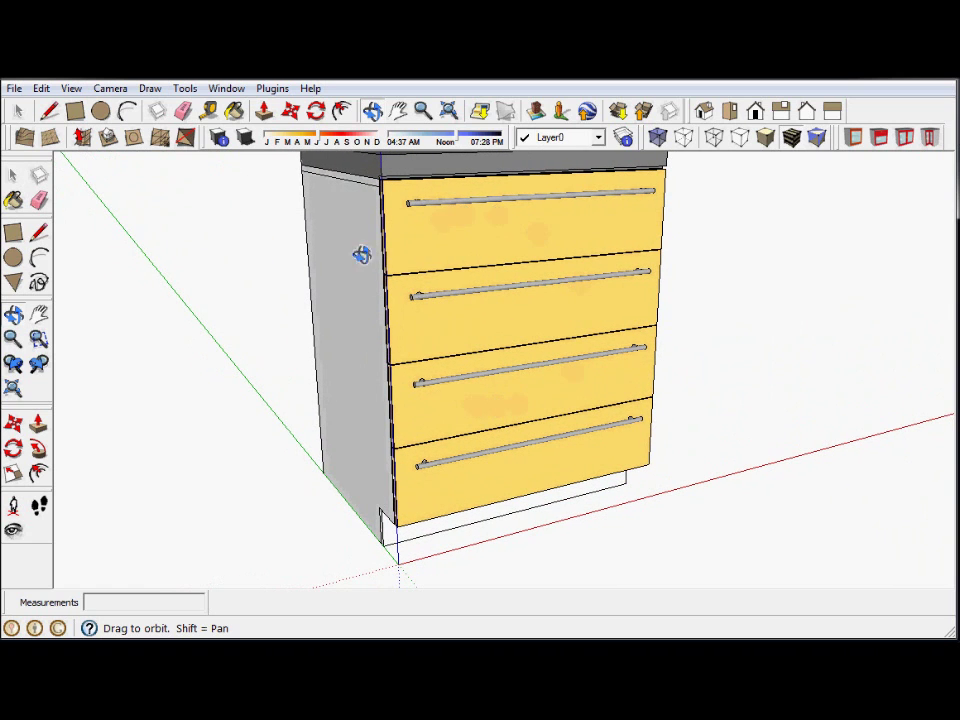
{"action": "left_click_drag", "start_coordinate": [401, 253], "coordinate": [412, 272]}
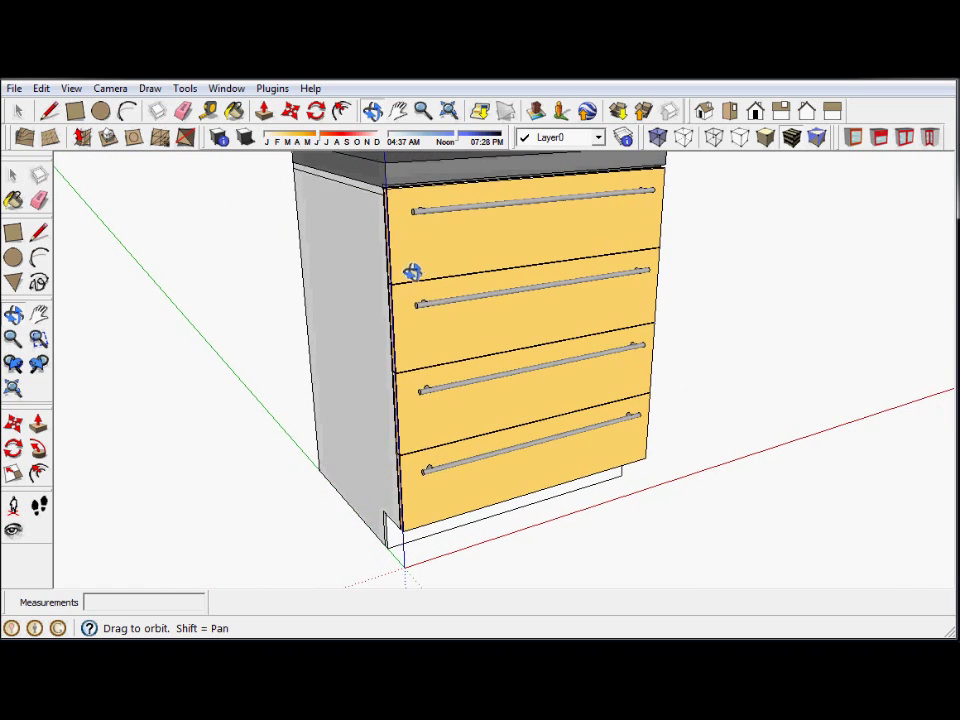
{"action": "left_click", "coordinate": [13, 199]}
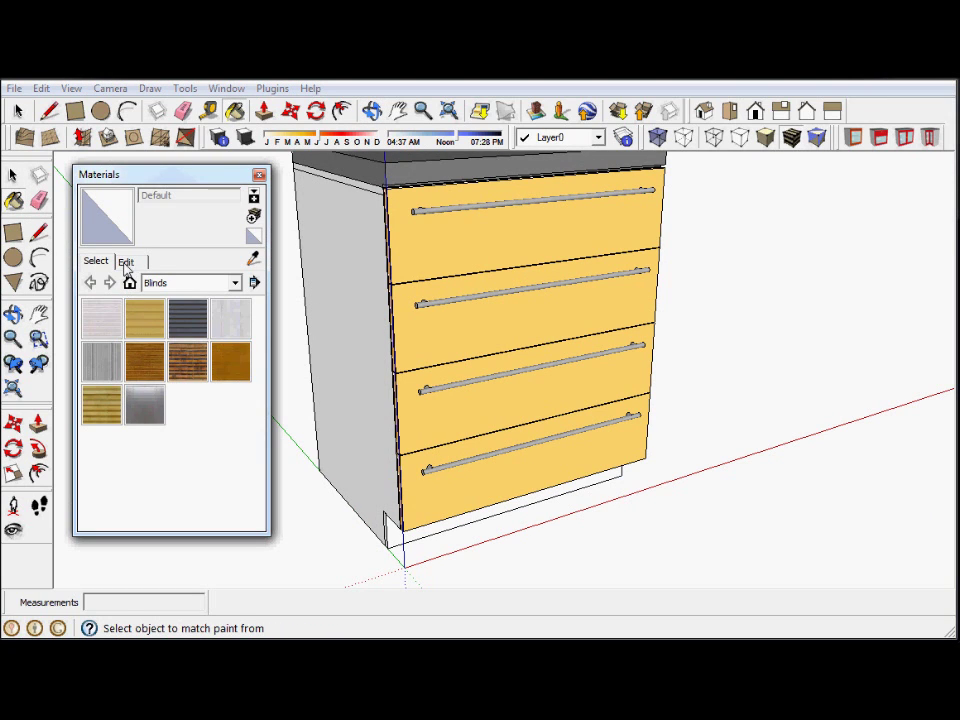
- Recolour Material1, the drawer fronts, from pale yellow to orange (RGB 255, 162, 98)
{"action": "left_click", "coordinate": [129, 283]}
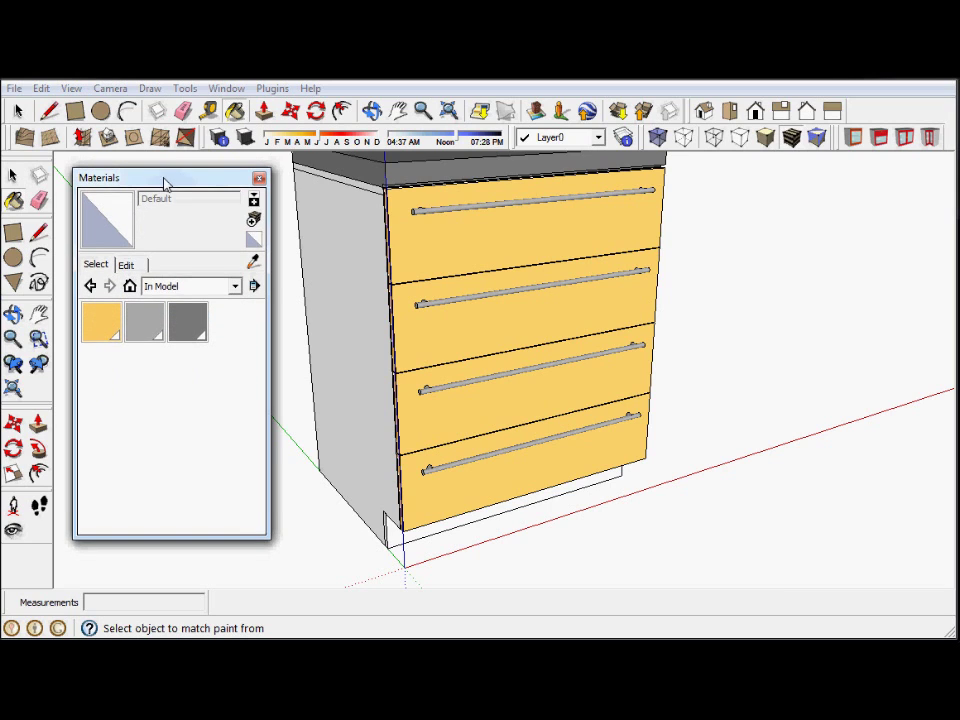
{"action": "left_click_drag", "start_coordinate": [166, 180], "coordinate": [163, 183]}
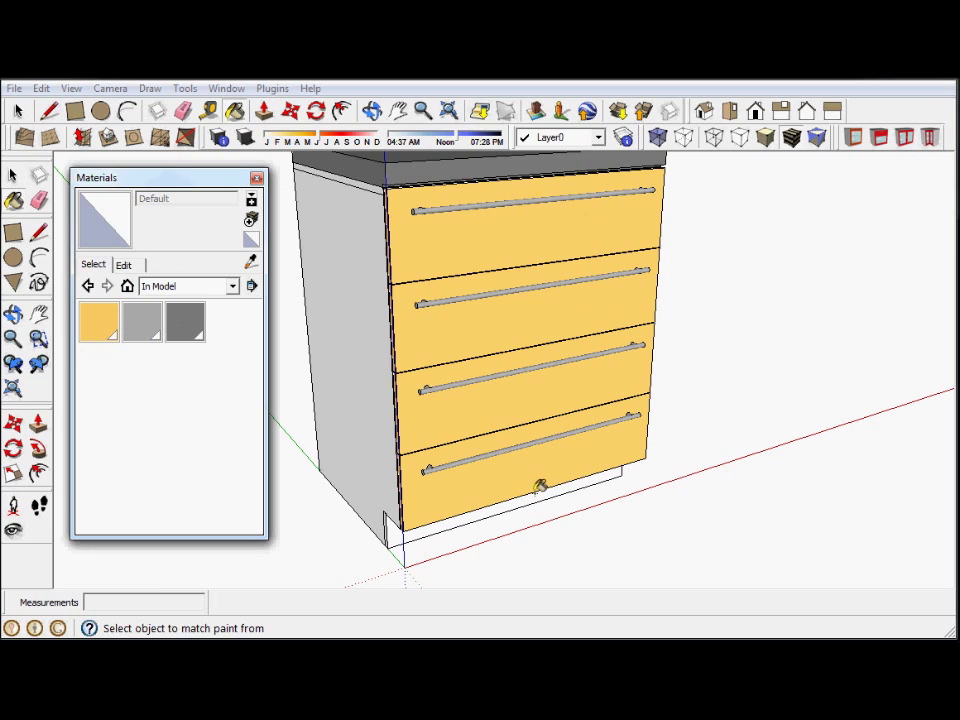
{"action": "left_click", "coordinate": [108, 333]}
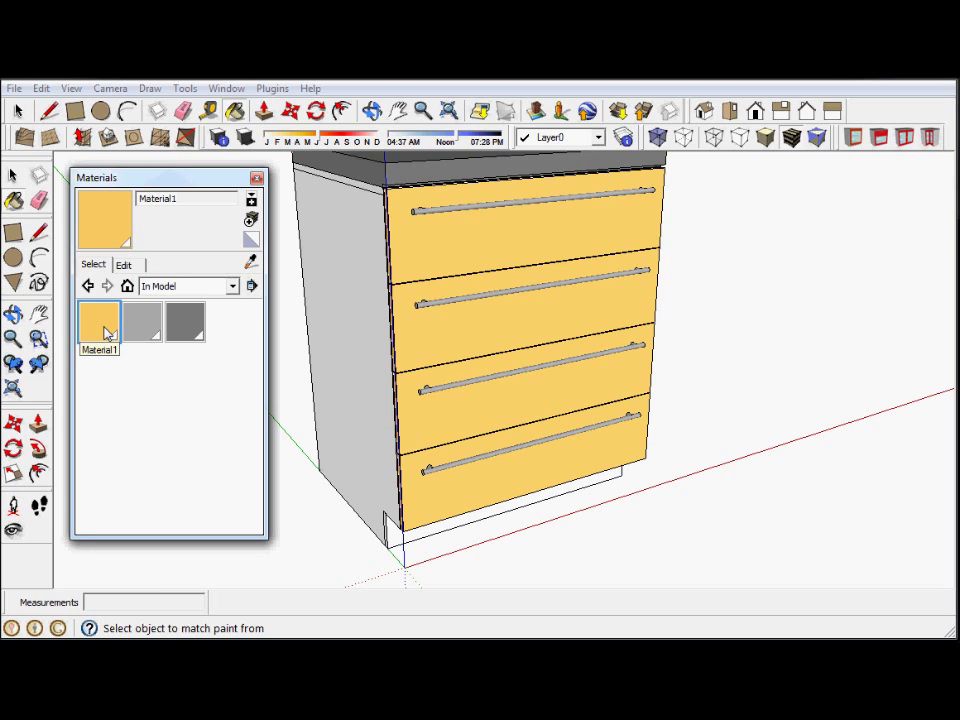
{"action": "left_click", "coordinate": [124, 265]}
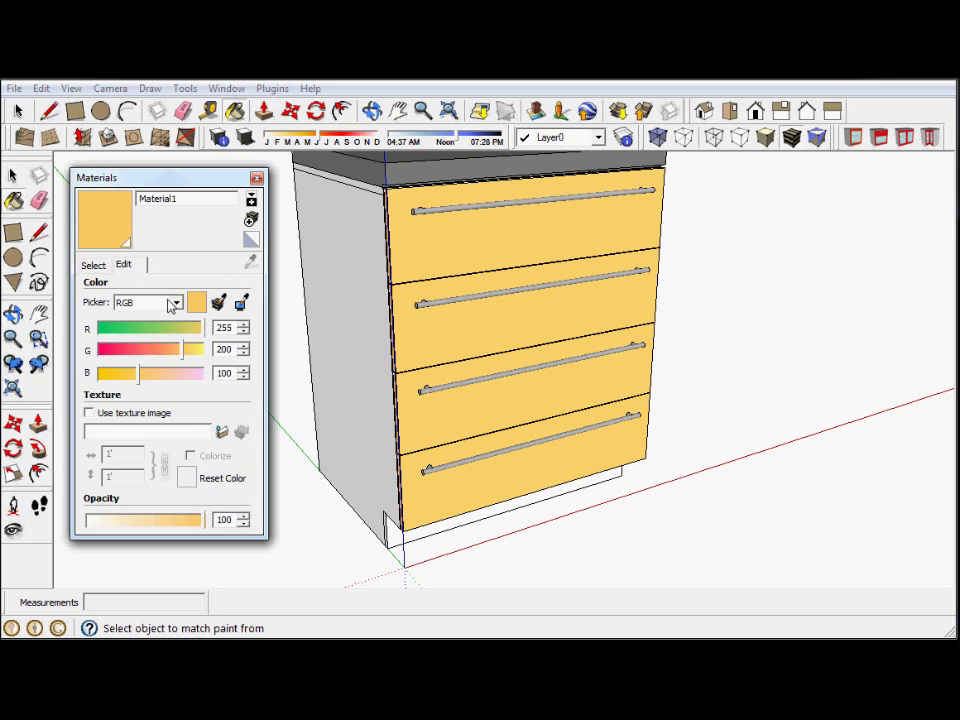
{"action": "mouse_move", "coordinate": [185, 362]}
{"action": "left_mouse_down"}
{"action": "mouse_move", "coordinate": [168, 352]}
{"action": "mouse_move", "coordinate": [160, 376]}
{"action": "mouse_move", "coordinate": [138, 376]}
{"action": "left_mouse_up"}
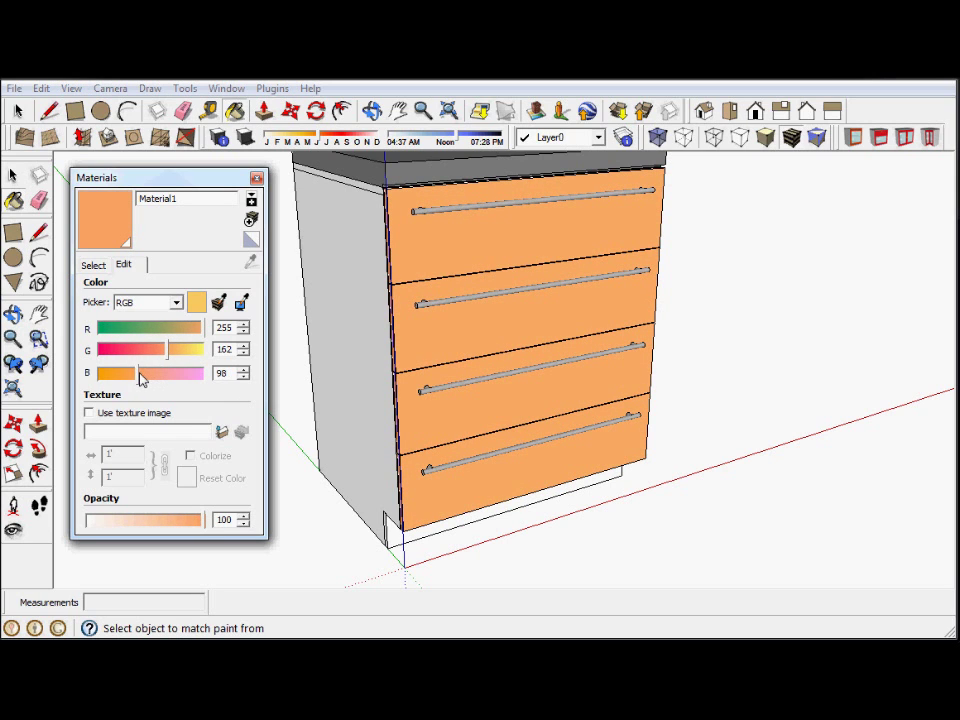
- Recolour Material2, the pull handles, teal (RGB 70, 164, 170)
{"action": "left_click", "coordinate": [94, 265]}
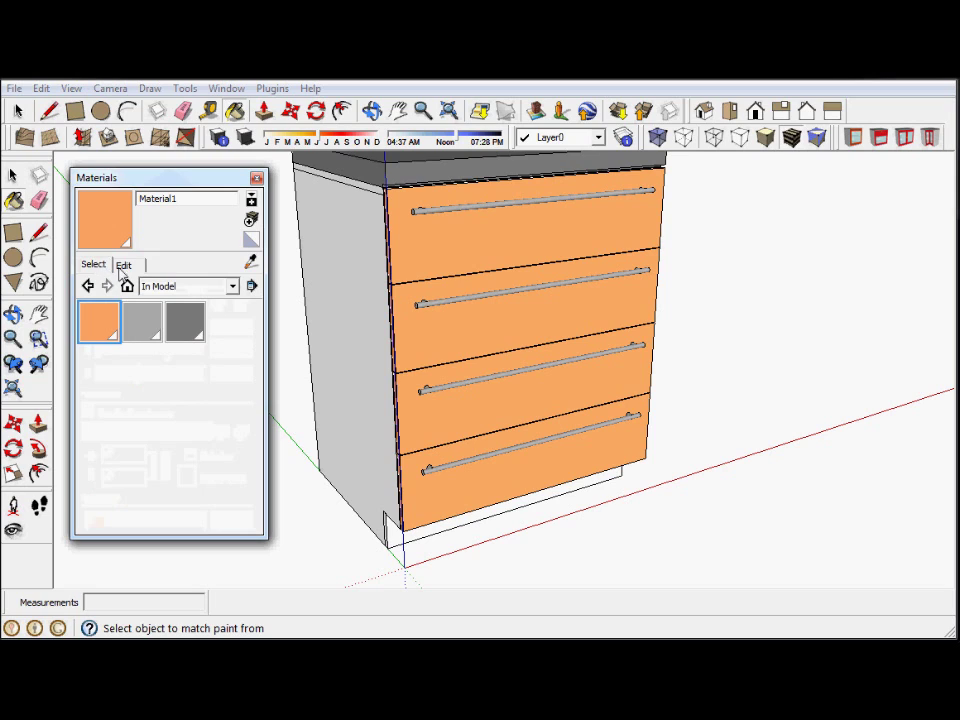
{"action": "left_click", "coordinate": [155, 340]}
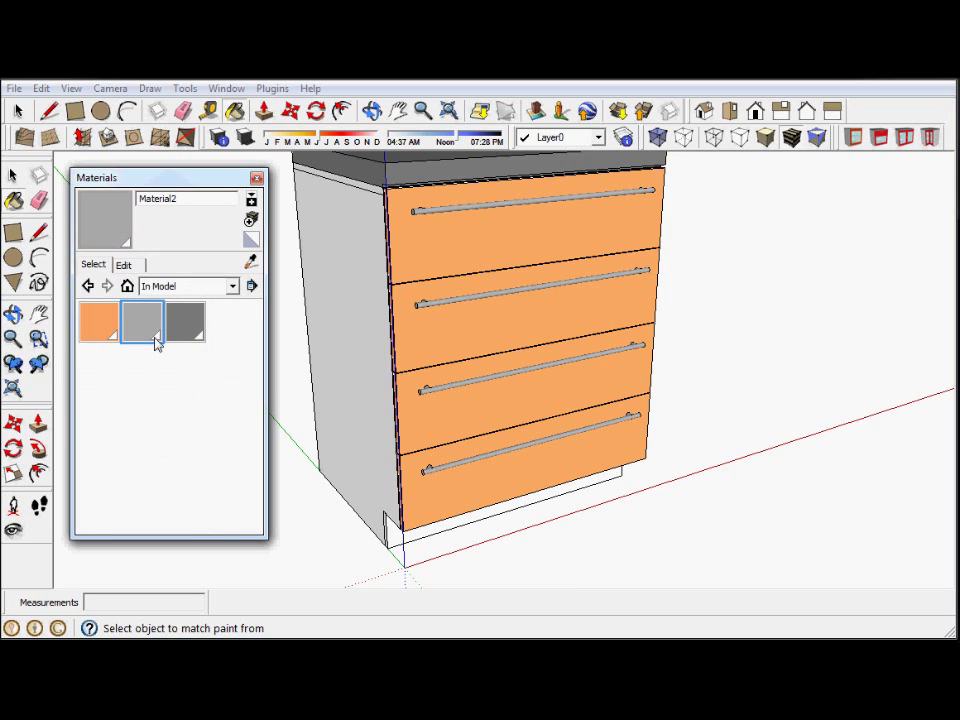
{"action": "left_click", "coordinate": [126, 266]}
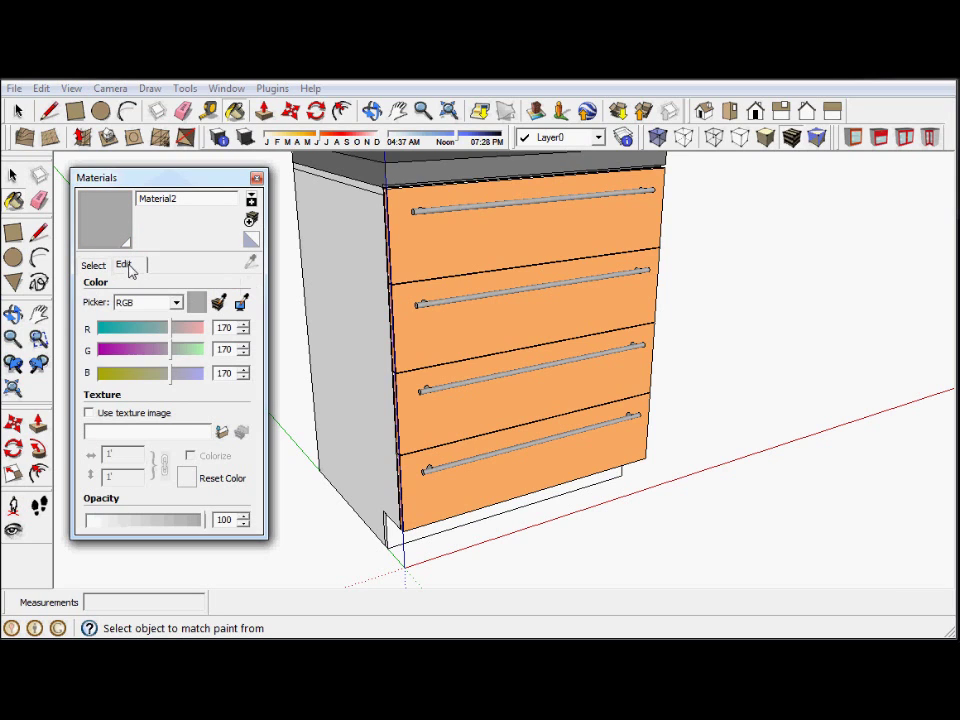
{"action": "mouse_move", "coordinate": [165, 355]}
{"action": "left_mouse_down"}
{"action": "mouse_move", "coordinate": [122, 349]}
{"action": "mouse_move", "coordinate": [167, 348]}
{"action": "mouse_move", "coordinate": [113, 330]}
{"action": "mouse_move", "coordinate": [126, 330]}
{"action": "left_mouse_up"}
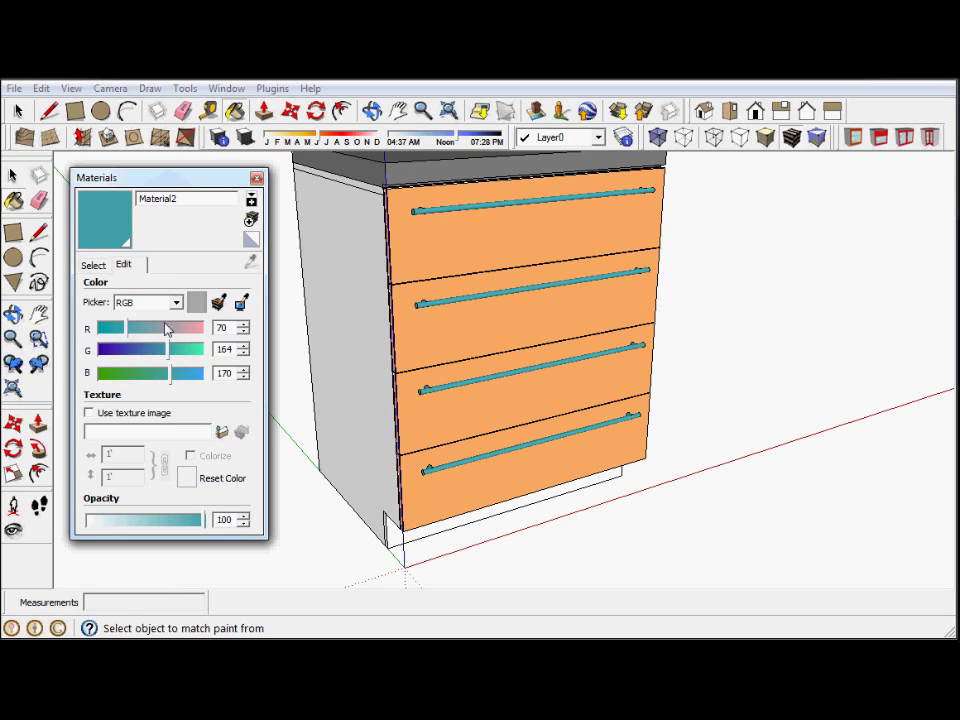
- Select the dark grey Material3 and bring up its colour settings
{"action": "left_click", "coordinate": [99, 266]}
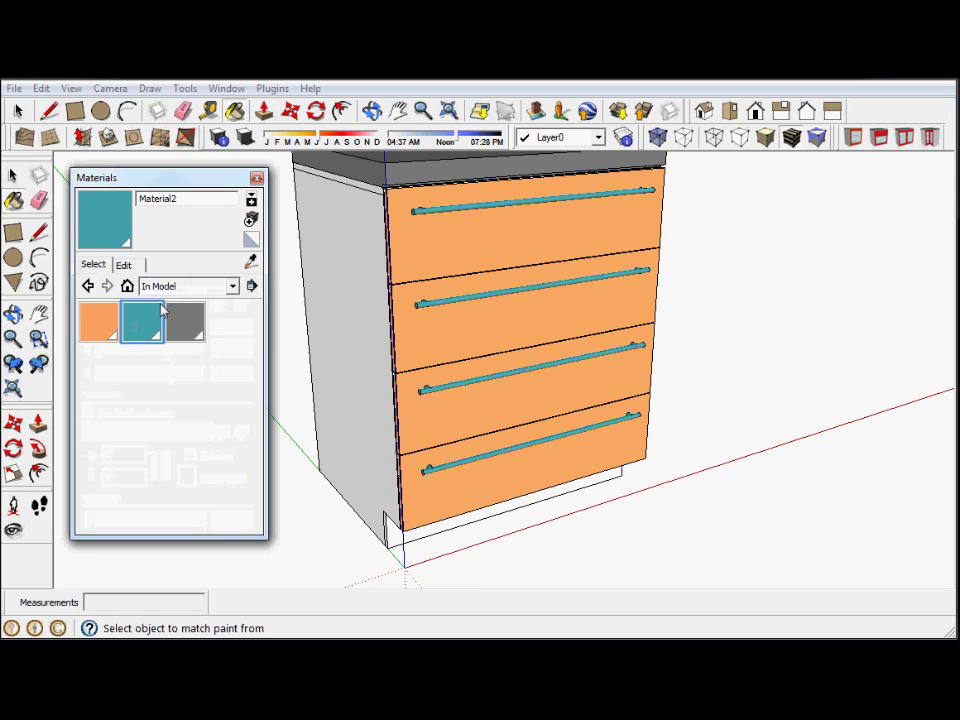
{"action": "left_click", "coordinate": [184, 334]}
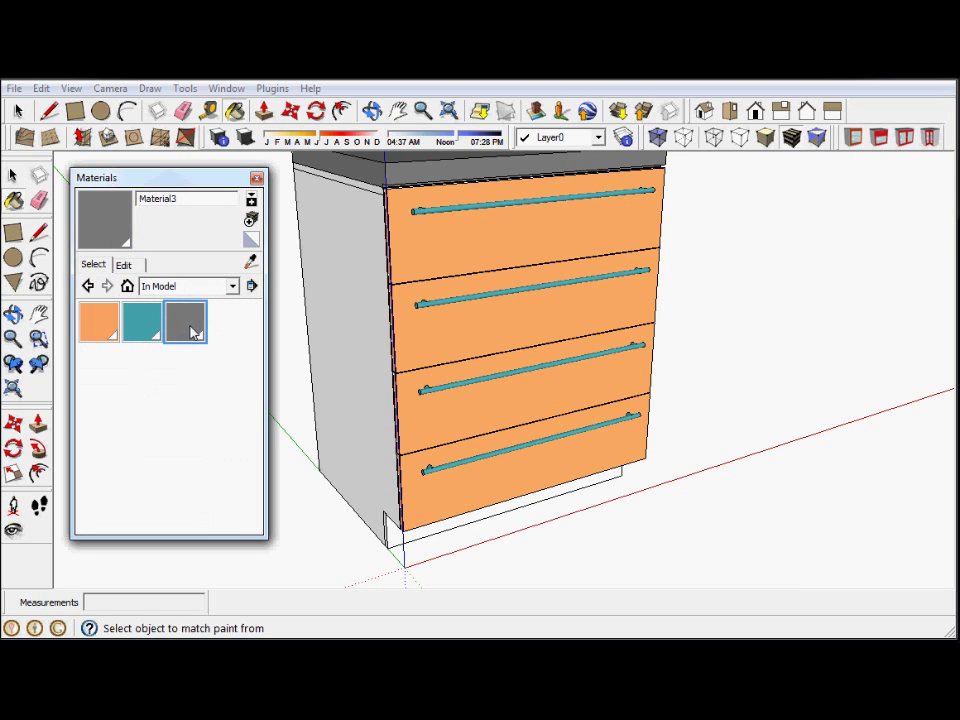
{"action": "left_click", "coordinate": [128, 266]}
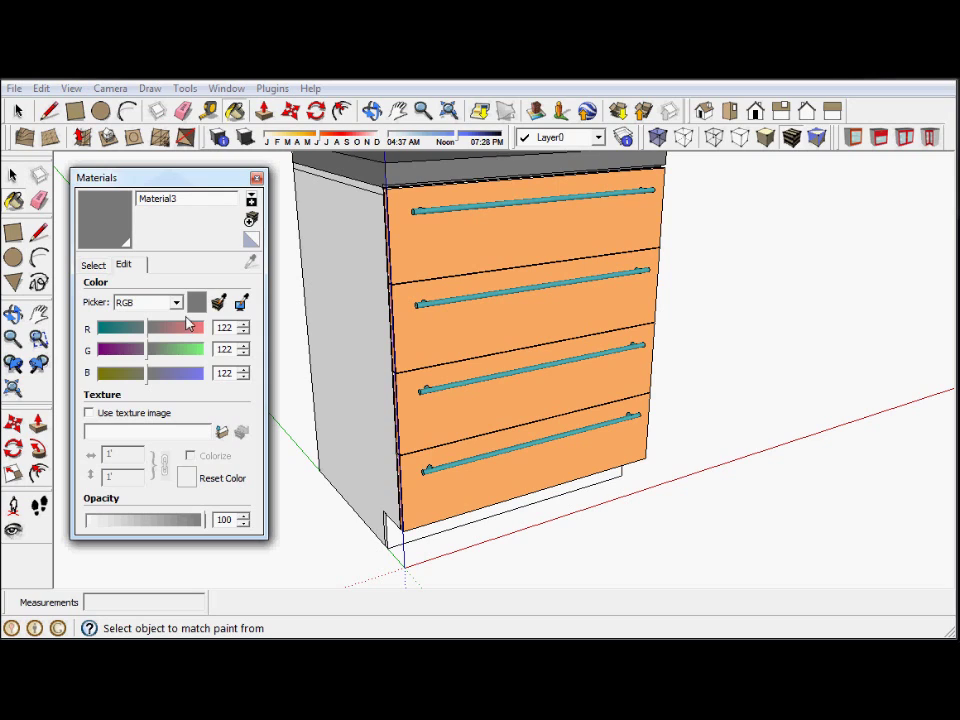